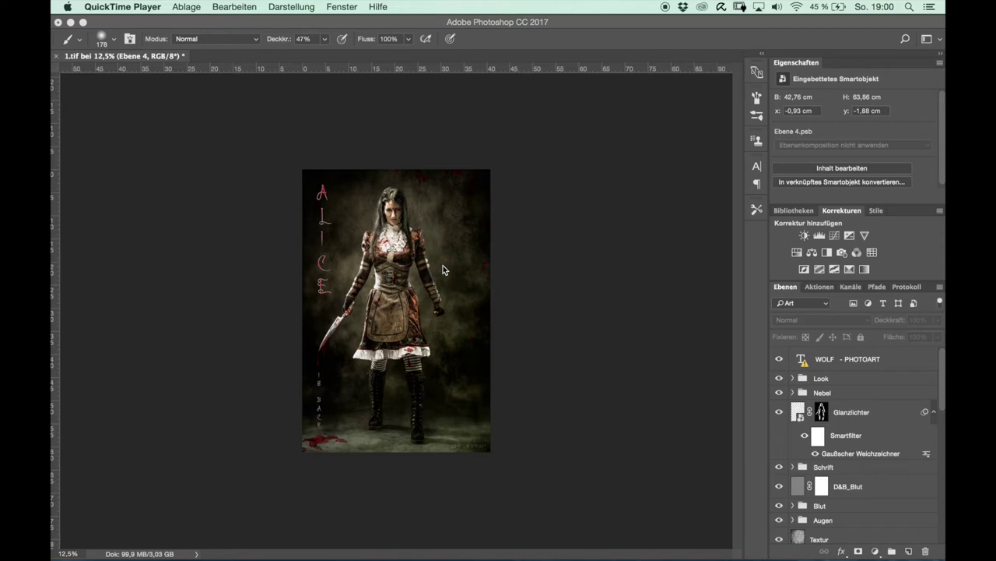
Hide the top, finishing and Hintergrund layers, keep Freisteller Kopie 2 visible, and select Freisteller.
click(864, 364)
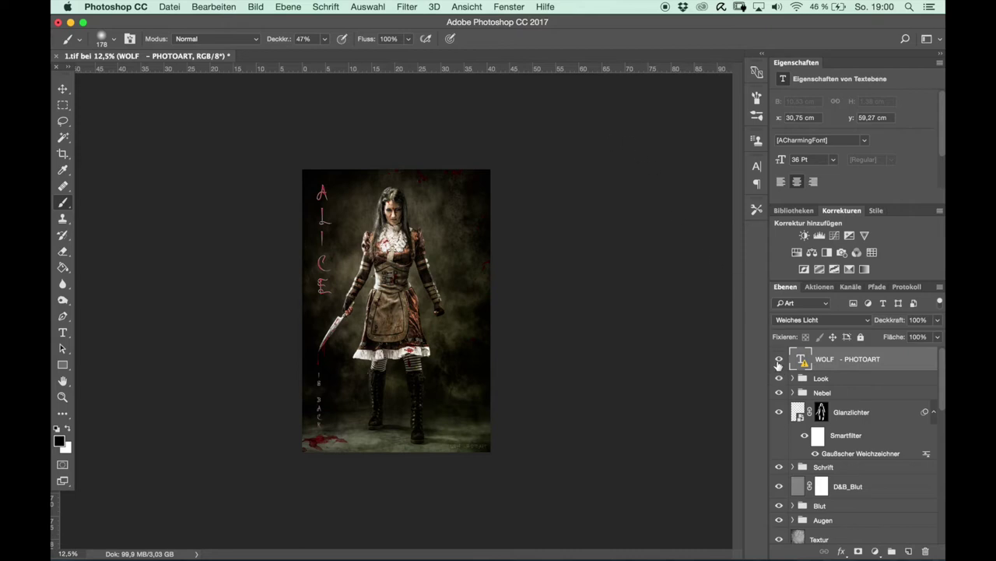
mouse_move(777, 366)
mouse_down()
mouse_move(783, 551)
mouse_move(778, 379)
mouse_up()
click(831, 457)
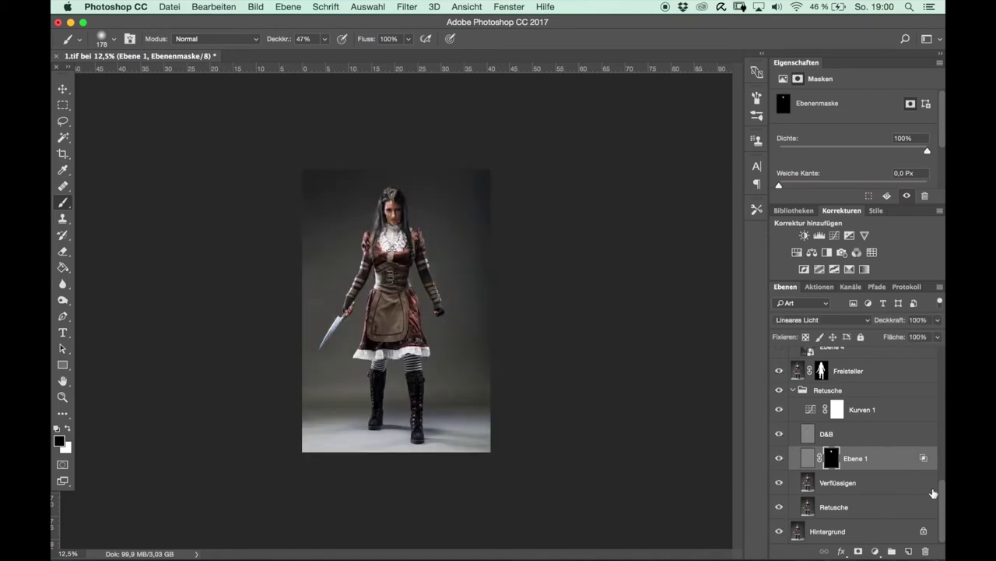
drag(944, 495, 939, 464)
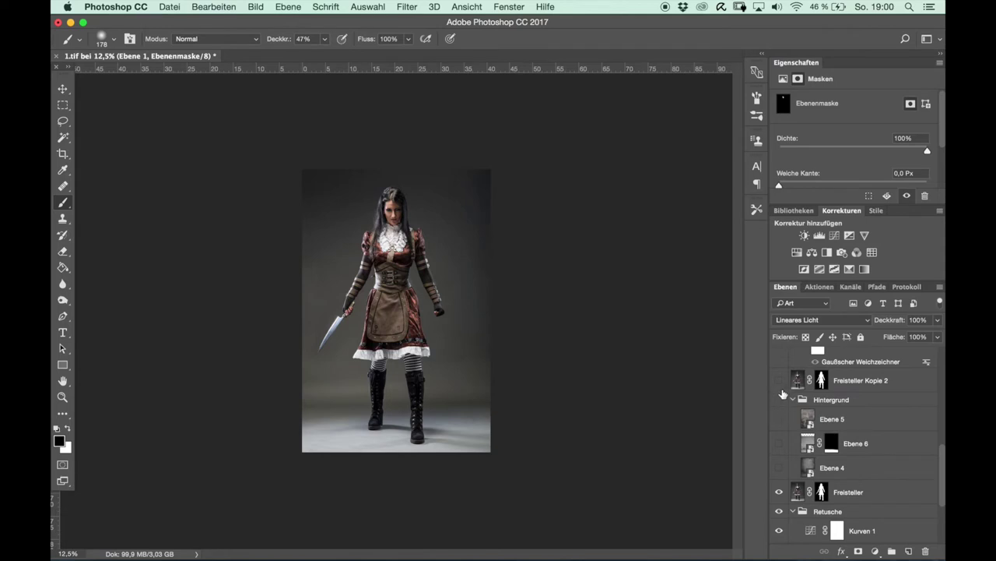
click(780, 382)
click(852, 491)
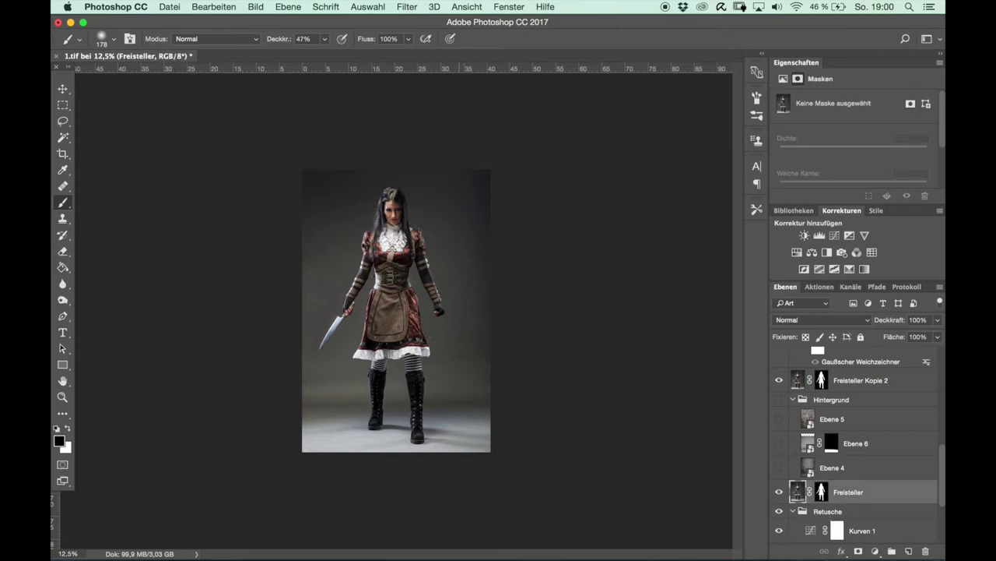
alt+click(822, 491)
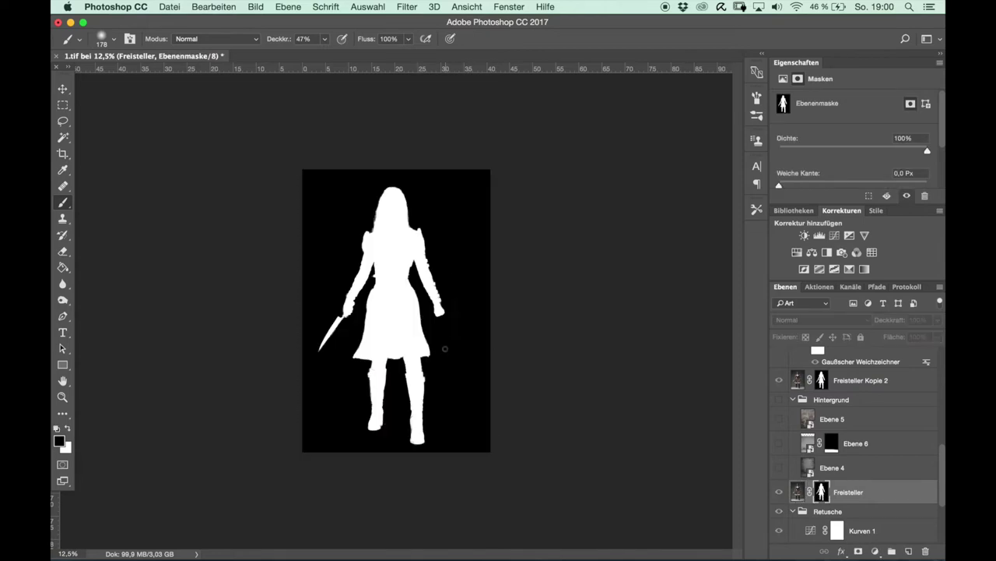
alt+click(822, 497)
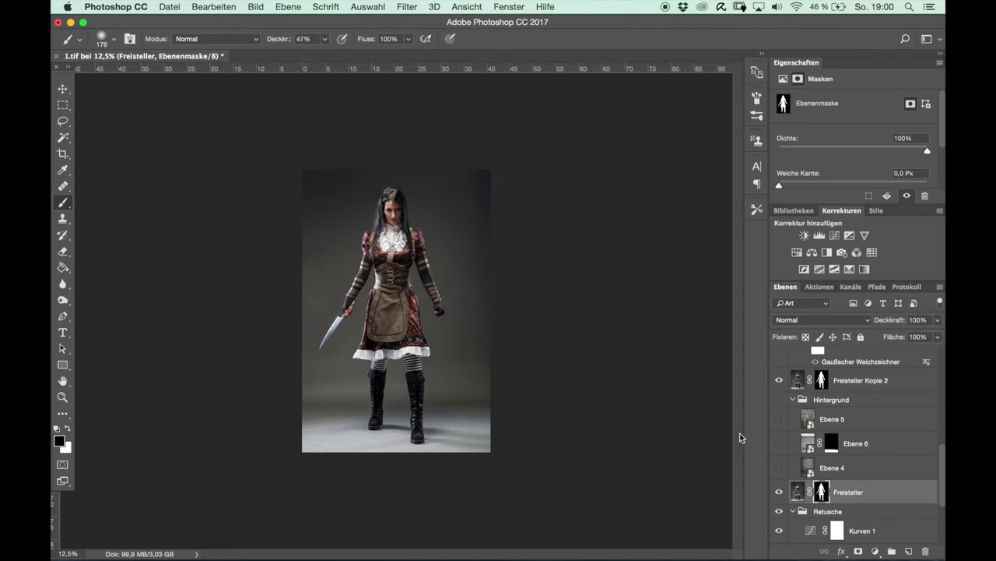
click(797, 491)
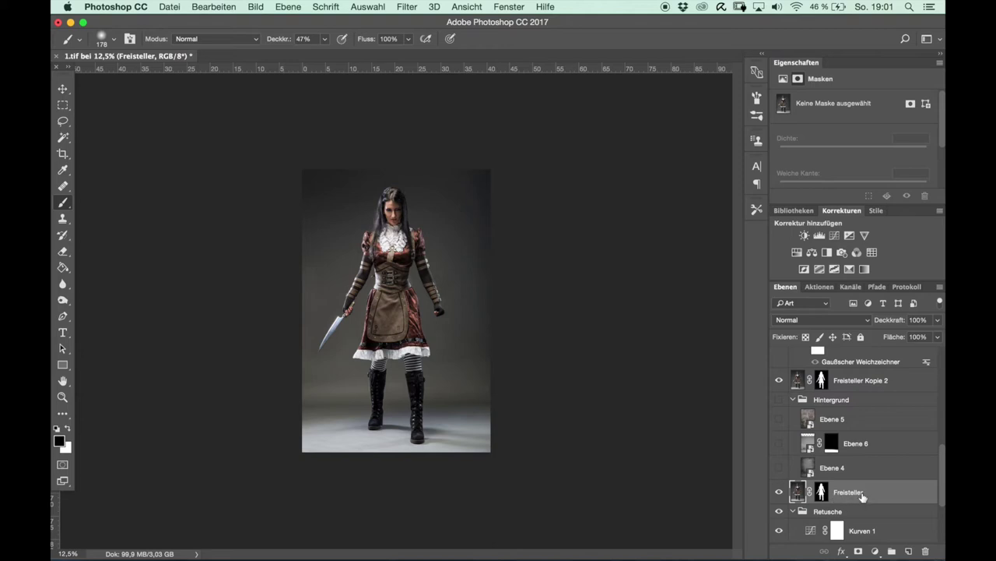
click(847, 384)
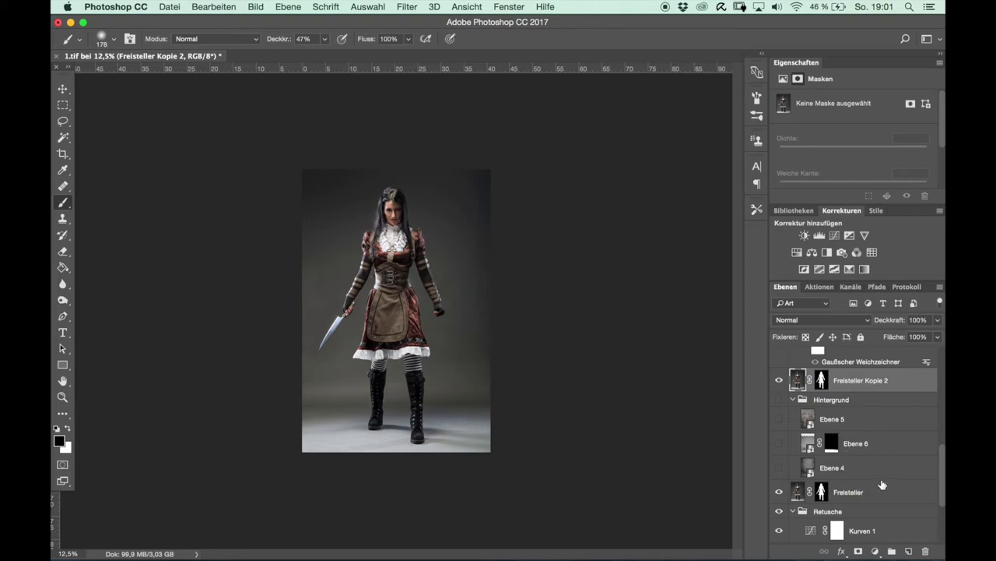
click(868, 476)
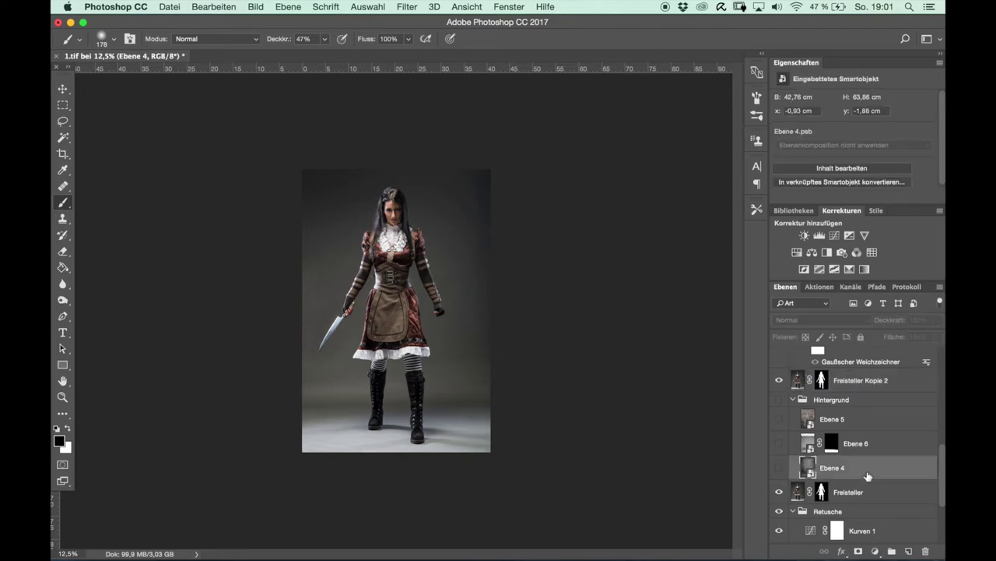
Show the Ebene 4 cloudy grey texture in the Hintergrund group and zoom in on the boots.
click(779, 469)
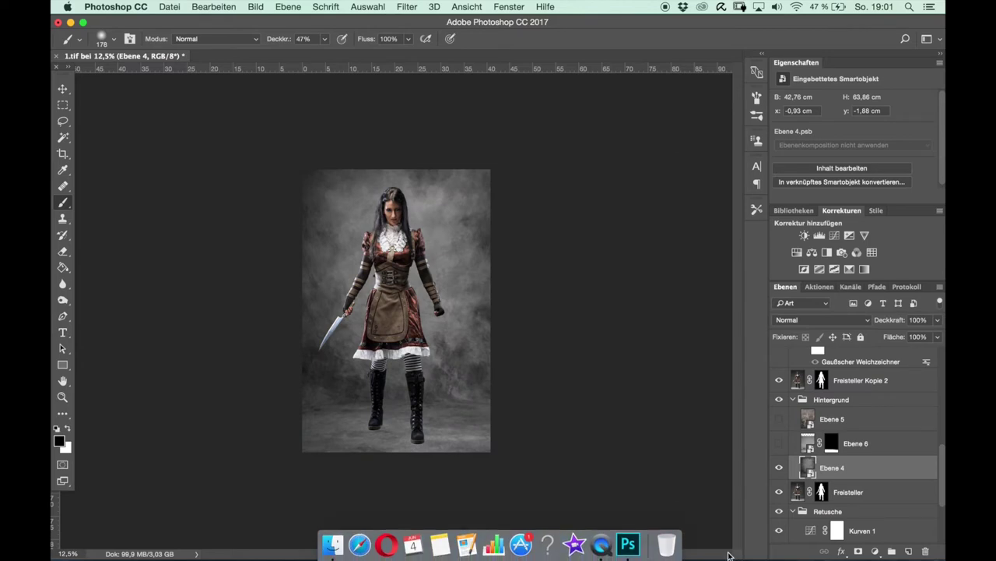
key(super+plus)
key(super+plus)
key(super+plus)
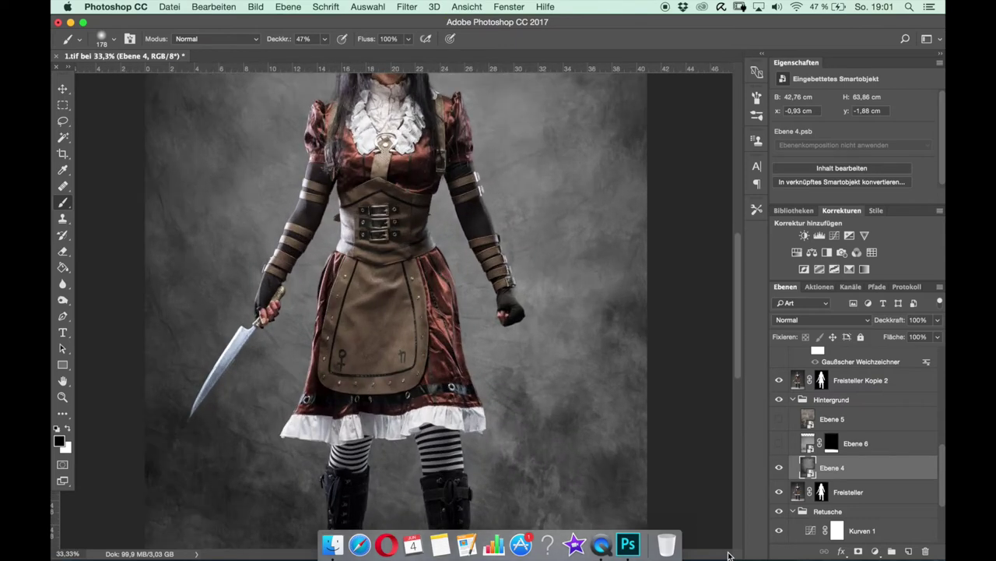
drag(738, 278, 741, 327)
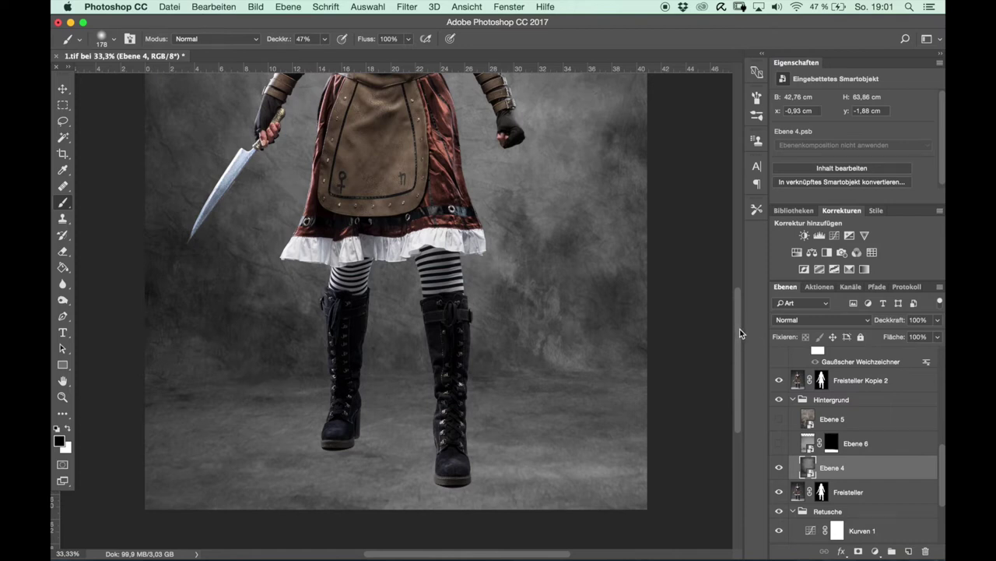
drag(739, 333, 739, 347)
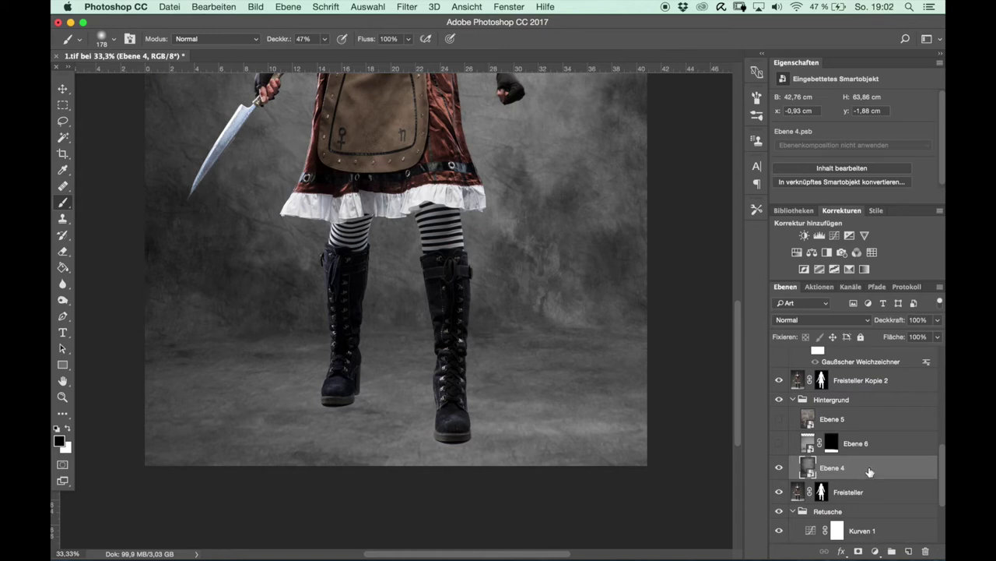
Create a new empty layer named 'Schatten'.
click(939, 303)
click(754, 137)
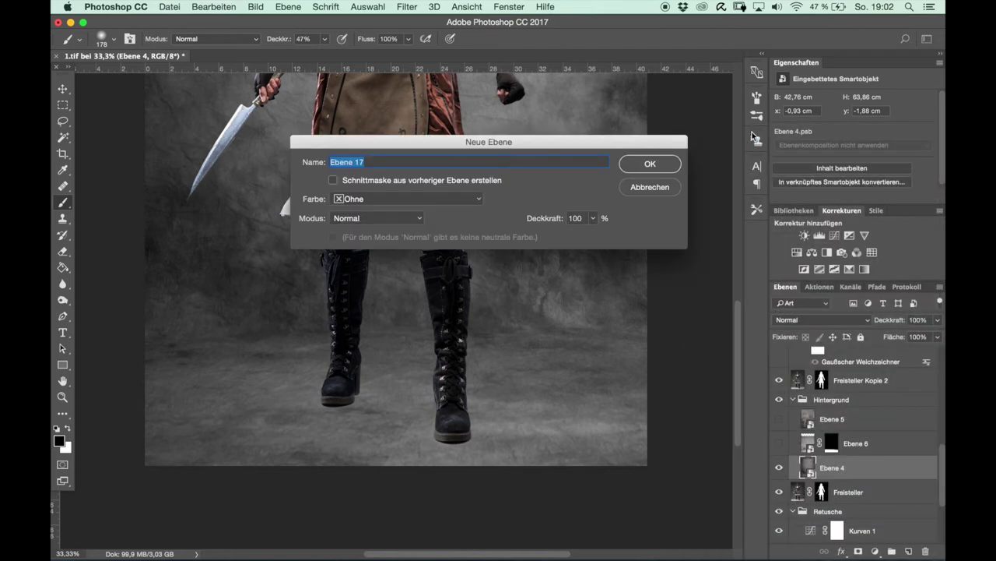
text(Schatten)
key(Return)
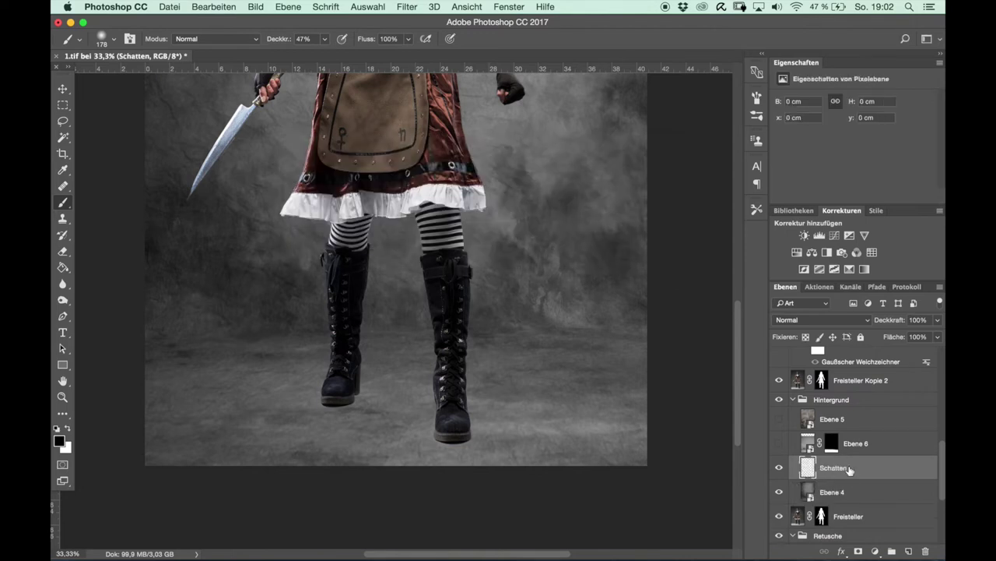
Set the brush opacity to 100% and select the Schatten layer for painting.
click(864, 495)
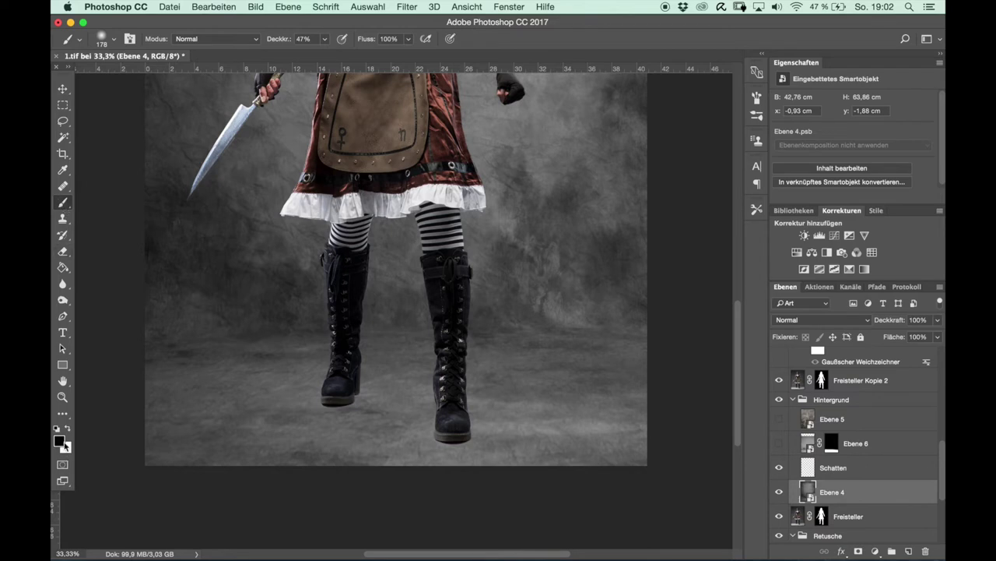
drag(282, 40, 348, 48)
key(Return)
click(130, 41)
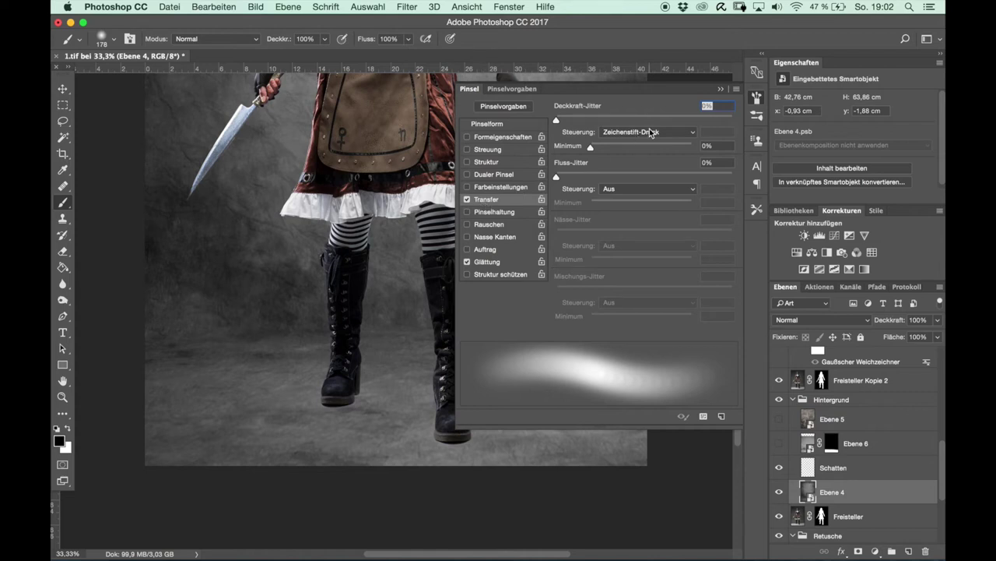
click(721, 91)
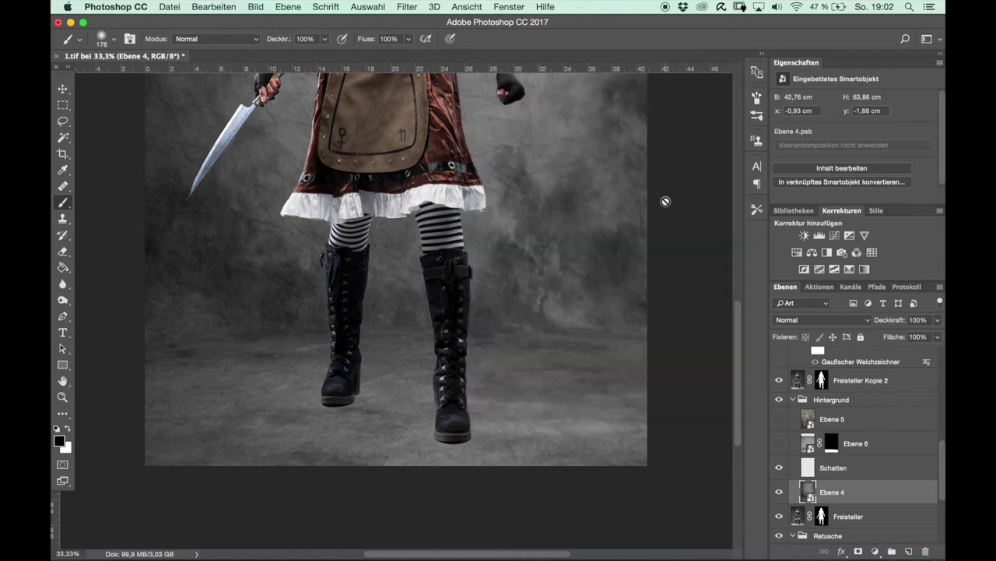
click(845, 469)
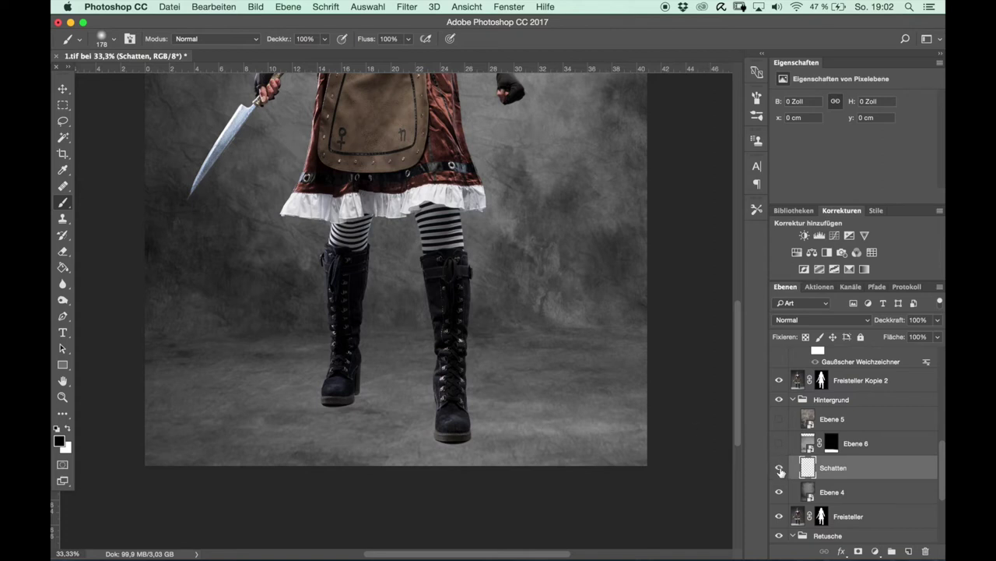
Paint a trial shadow right of the boot and lower Ebene 4's layer opacity.
drag(507, 436, 583, 442)
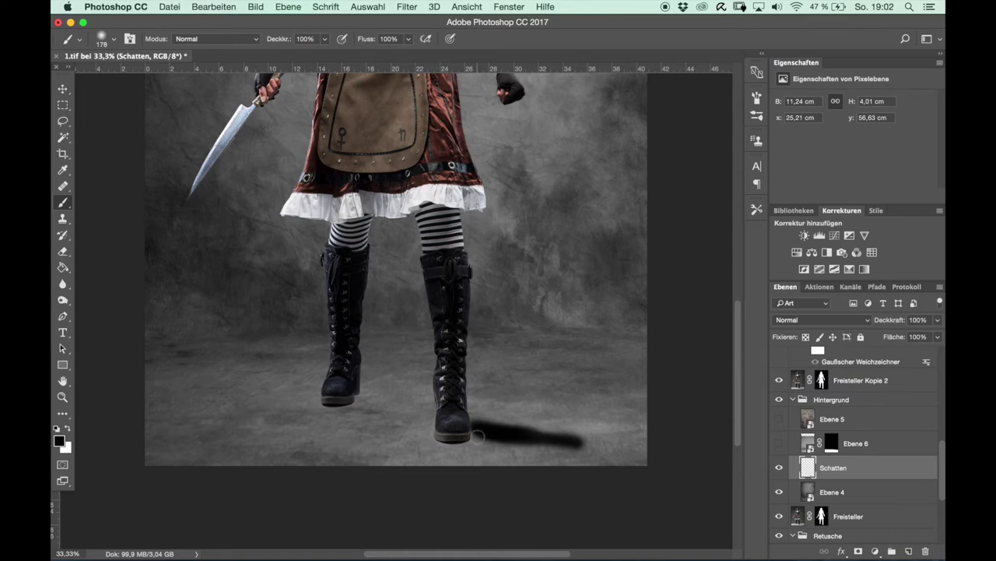
click(847, 495)
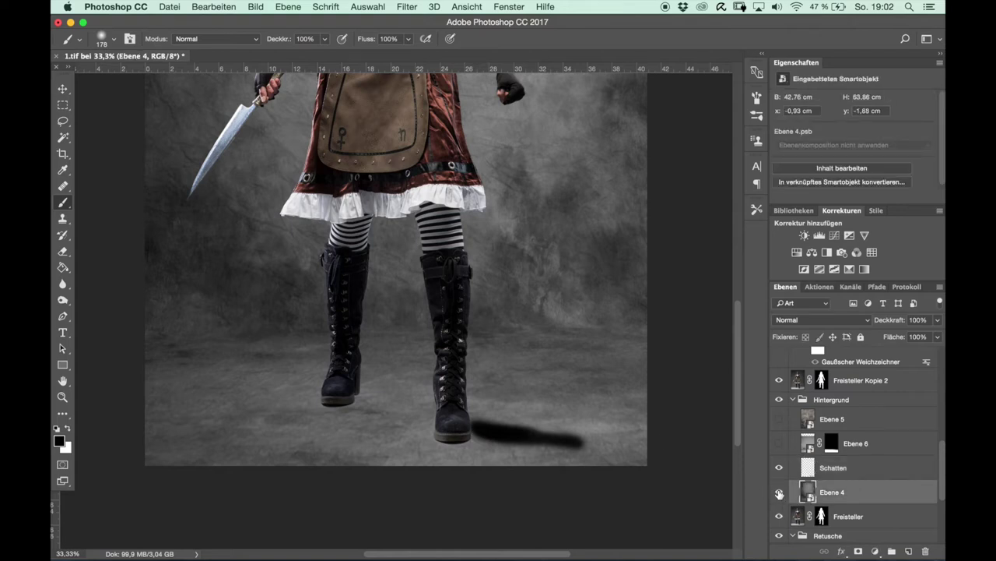
click(779, 494)
click(779, 495)
drag(896, 319, 874, 317)
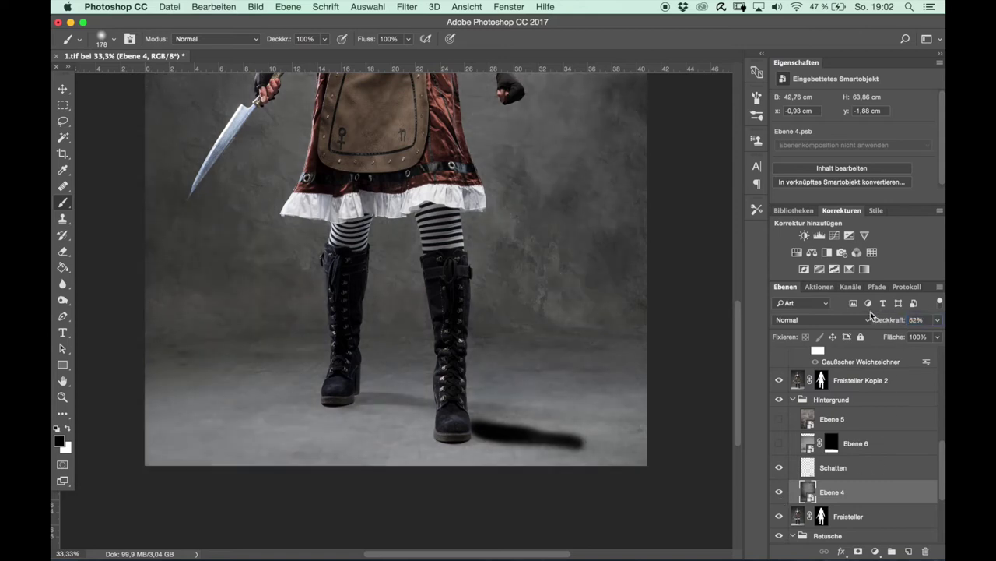
click(841, 473)
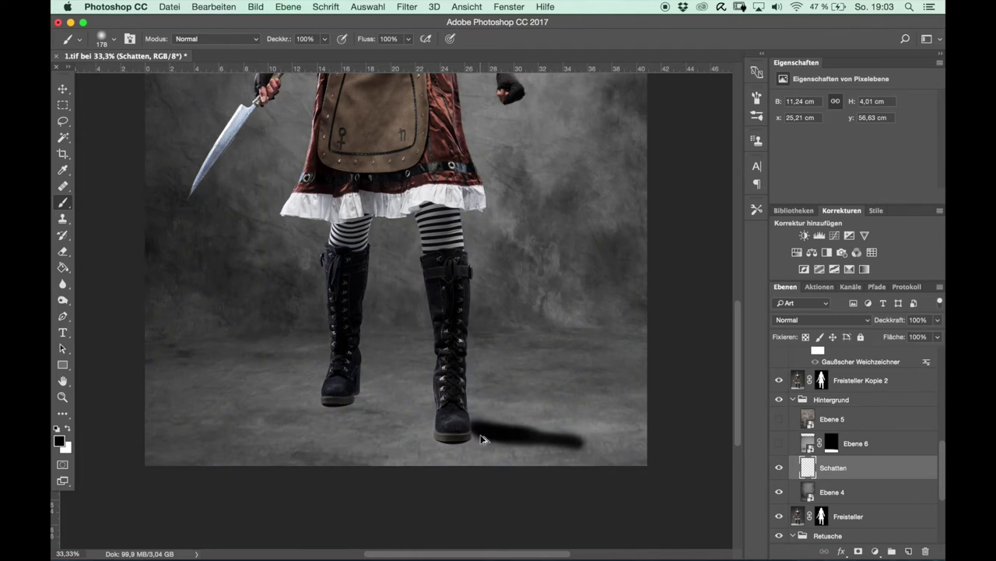
Undo the trial shadow, fade Ebene 4 further, and reselect Schatten.
key(ctrl+z)
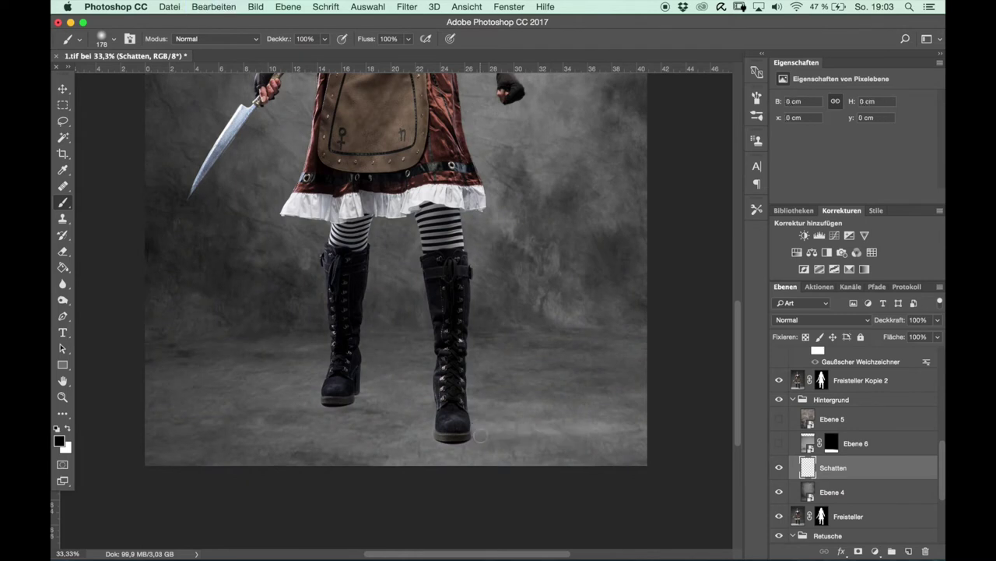
click(856, 492)
drag(889, 320, 861, 319)
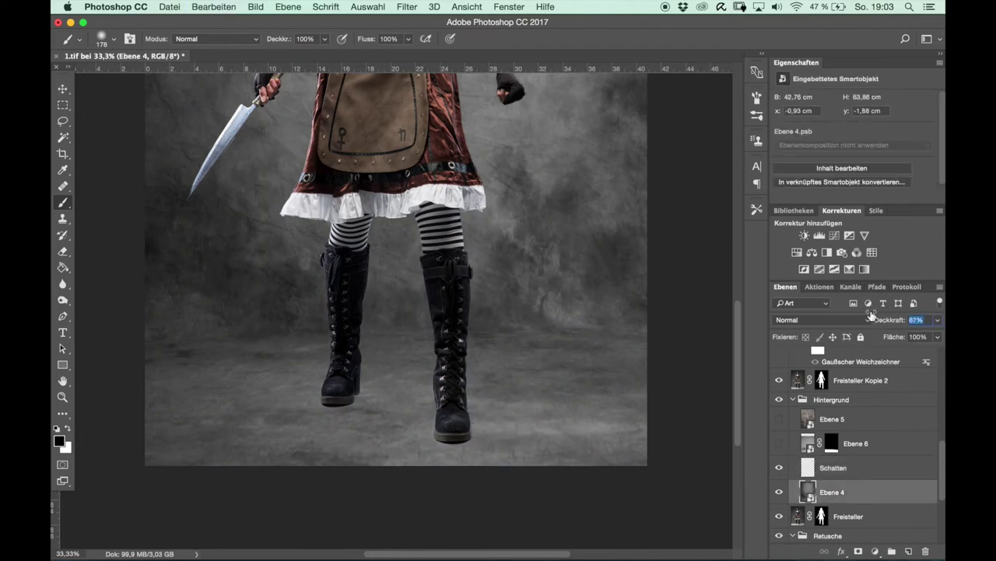
click(832, 470)
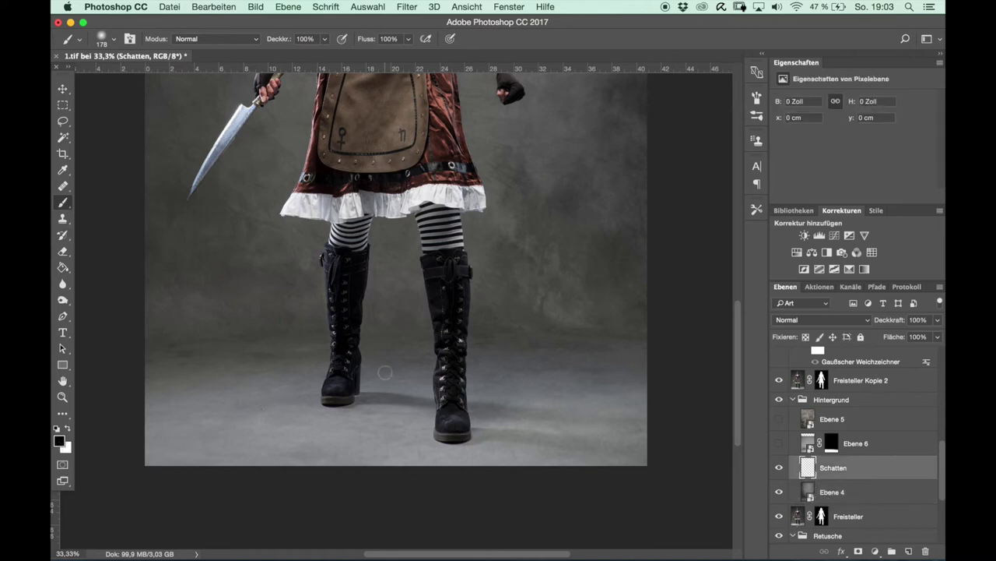
With a smaller soft black brush, paint a shadow under and behind the left boot heel.
key(super+plus)
key(super+plus)
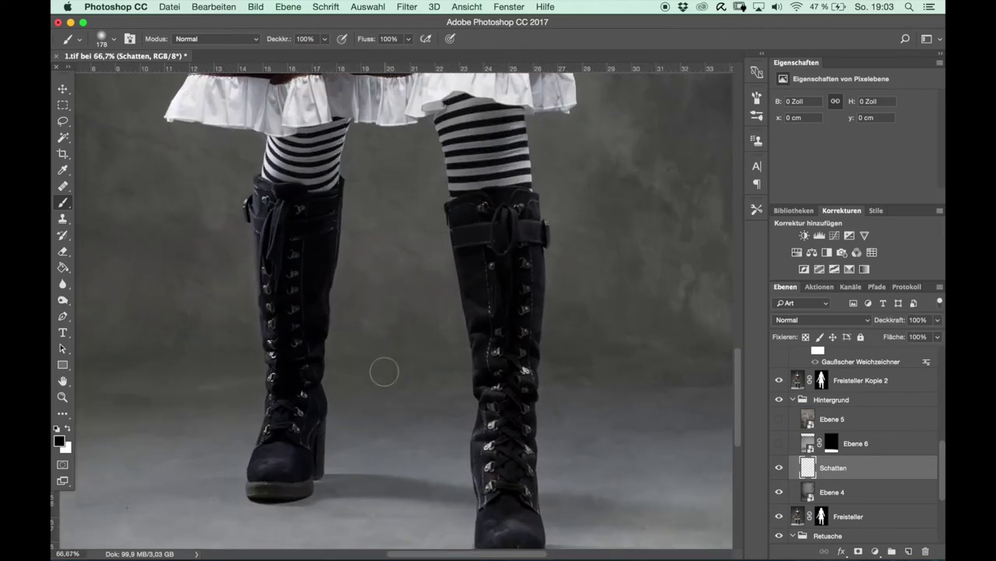
drag(738, 358, 739, 378)
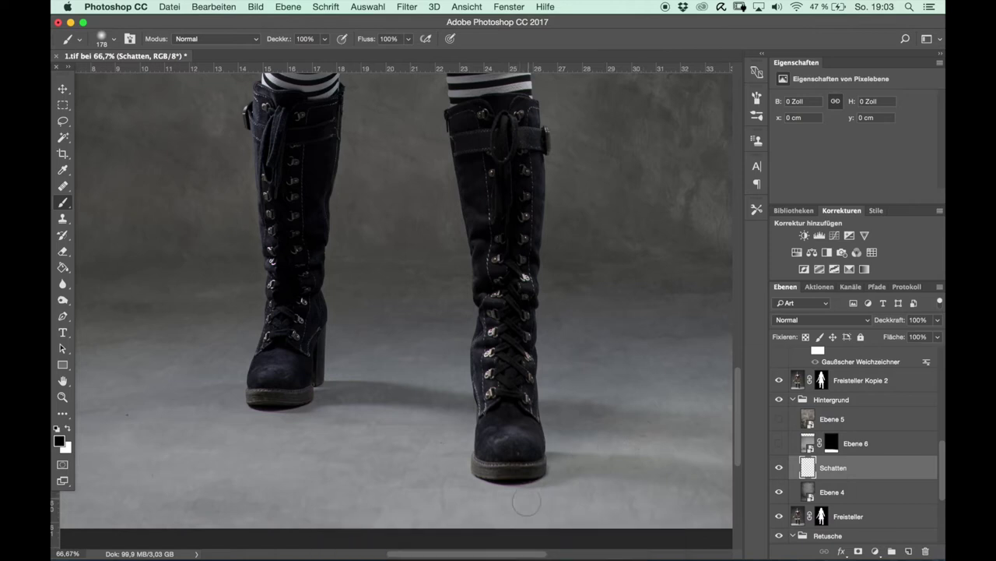
mouse_move(505, 555)
mouse_down()
mouse_move(550, 557)
mouse_move(534, 557)
mouse_up()
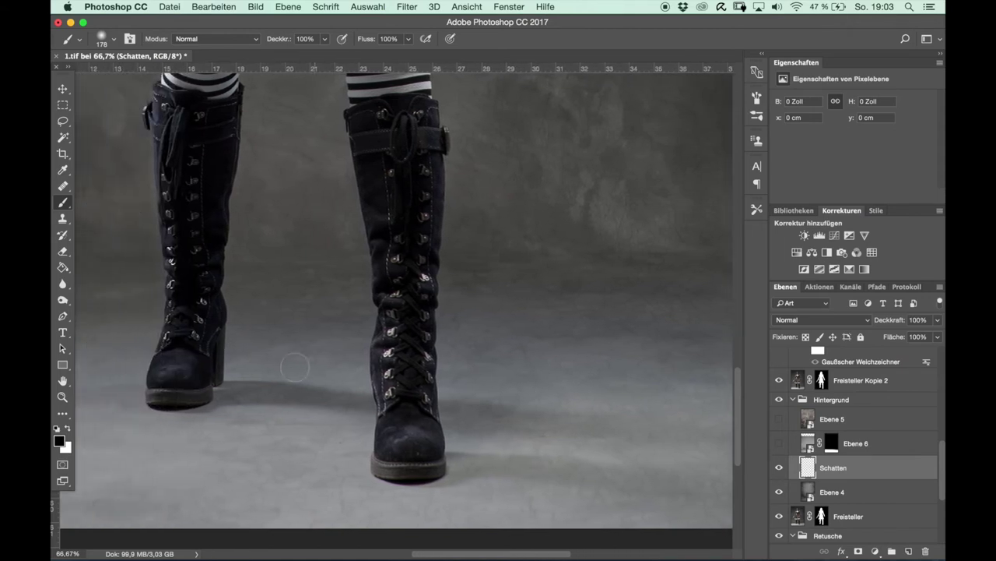
drag(237, 390, 218, 384)
drag(205, 376, 219, 393)
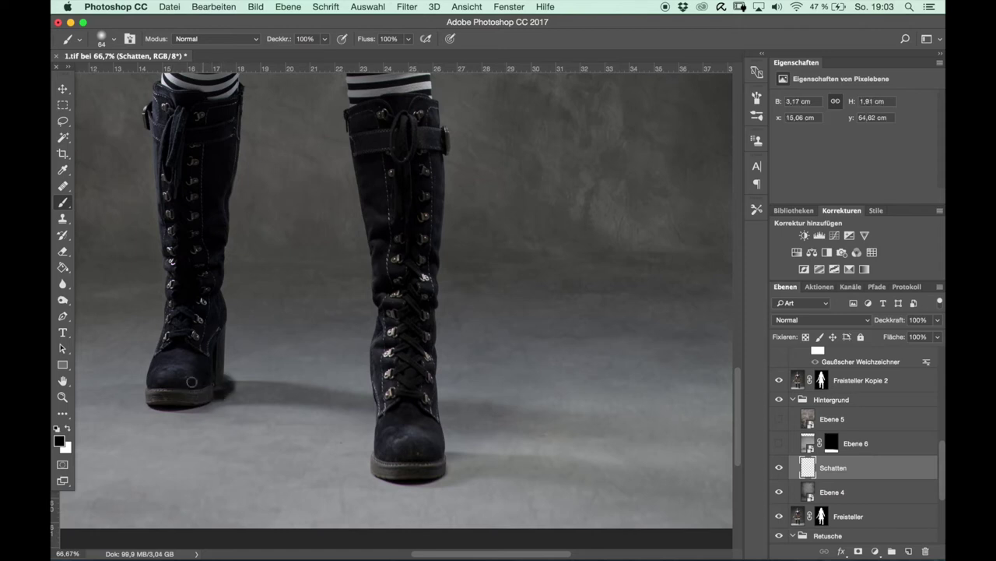
click(779, 379)
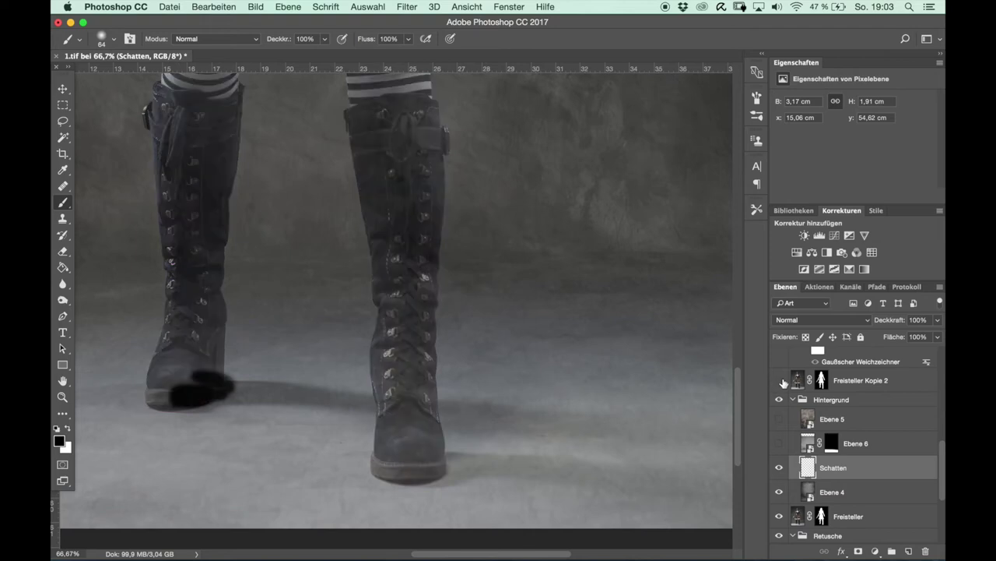
click(780, 380)
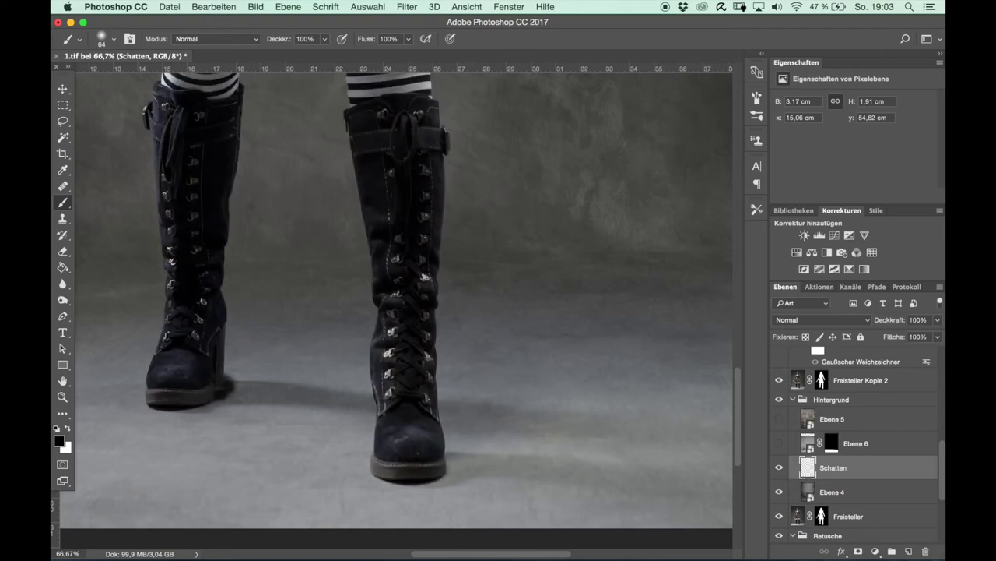
drag(180, 405, 204, 411)
mouse_move(177, 406)
mouse_down()
mouse_move(268, 397)
mouse_move(265, 389)
mouse_move(243, 391)
mouse_move(383, 404)
mouse_move(327, 397)
mouse_up()
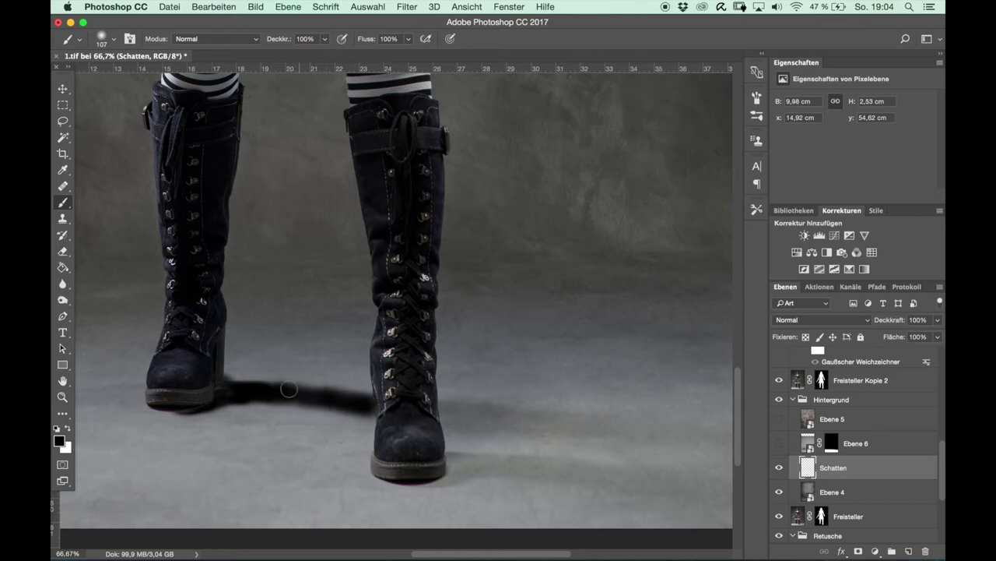
Extend the shadow past the right boot to the right canvas edge with a larger brush.
mouse_move(433, 408)
mouse_down()
mouse_move(508, 425)
mouse_move(642, 430)
mouse_up()
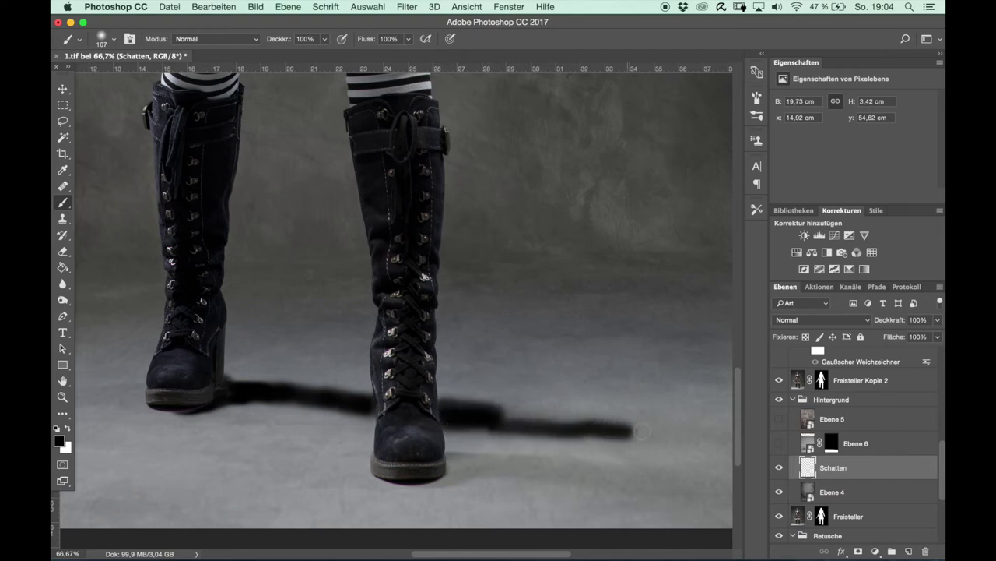
drag(523, 423, 728, 430)
key(ctrl+z)
drag(651, 433, 757, 440)
drag(519, 417, 684, 427)
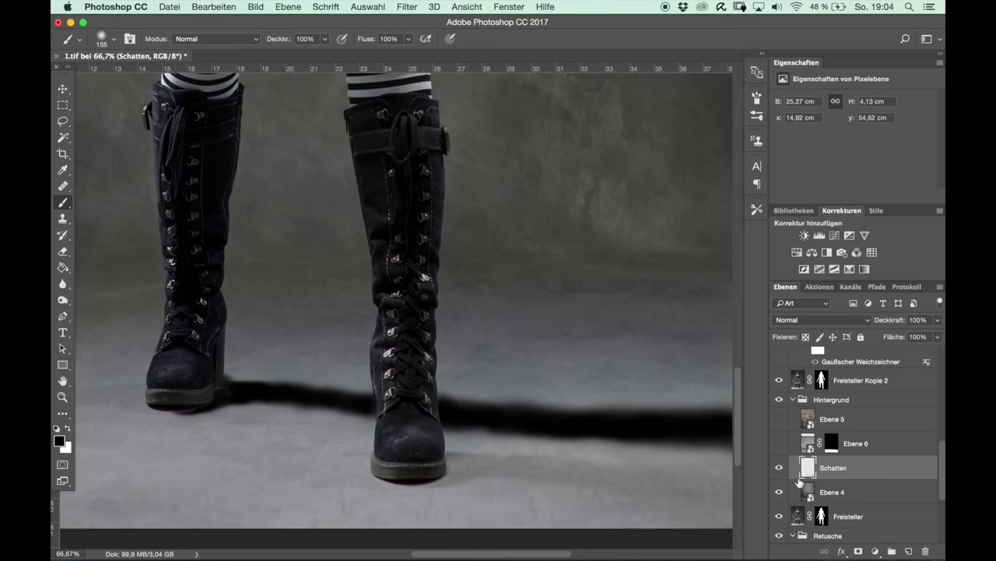
Add a layer mask to Schatten and lighten the shadow between the boots with an 81 px brush.
click(859, 550)
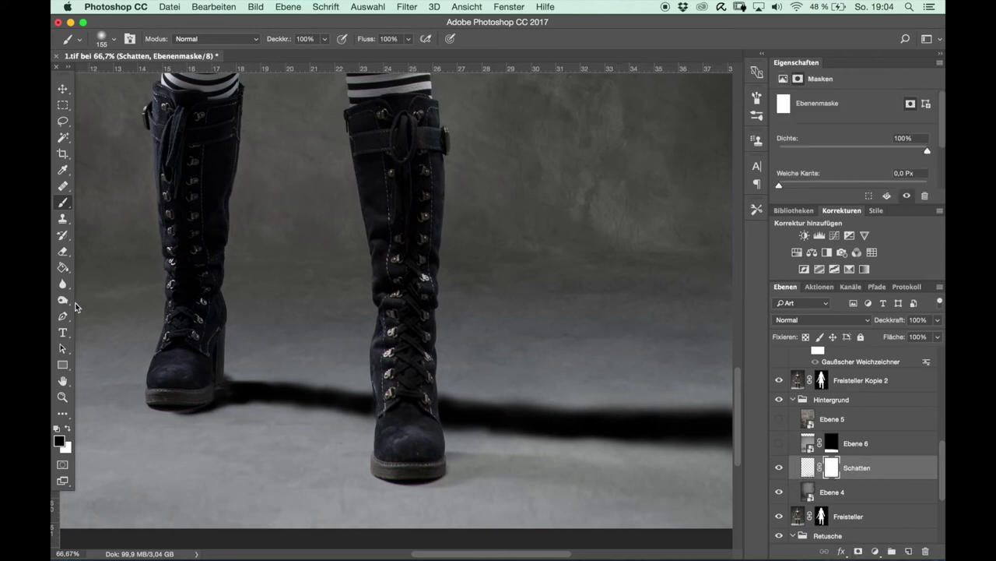
right_click(350, 262)
drag(463, 311, 467, 315)
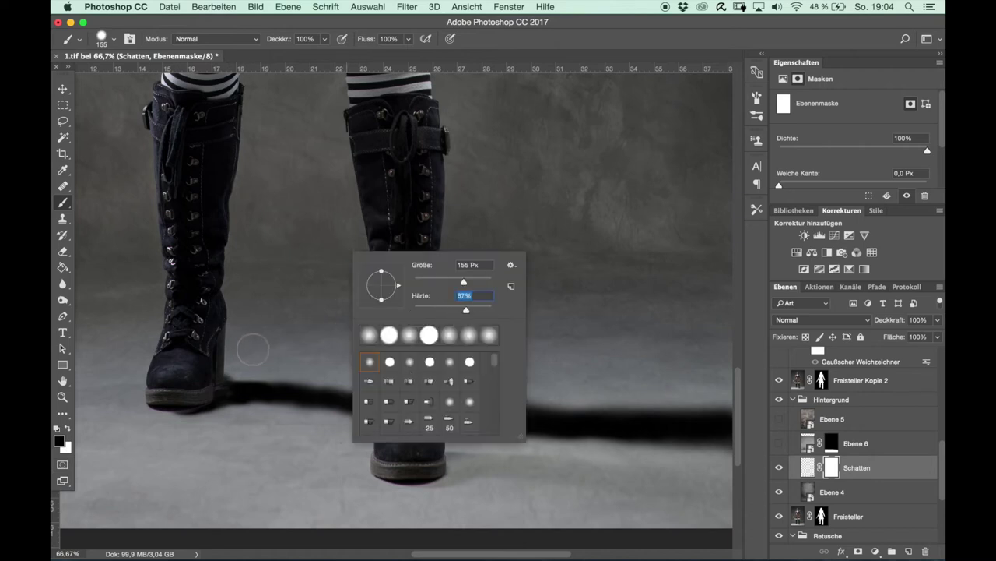
drag(267, 331, 239, 359)
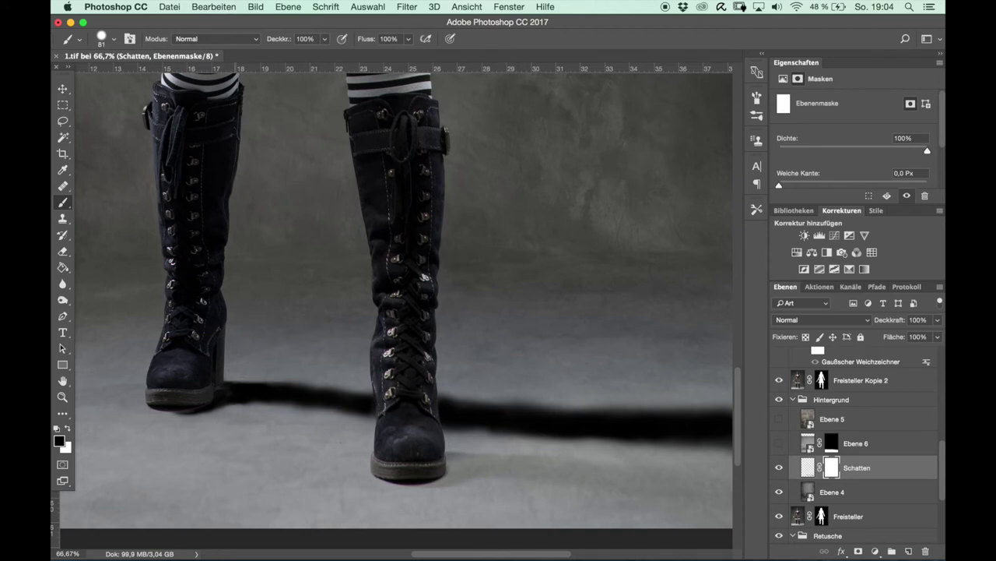
drag(283, 408, 311, 408)
Set the brush to 0% hardness, 46% opacity and 215 px.
right_click(357, 223)
drag(477, 285, 424, 283)
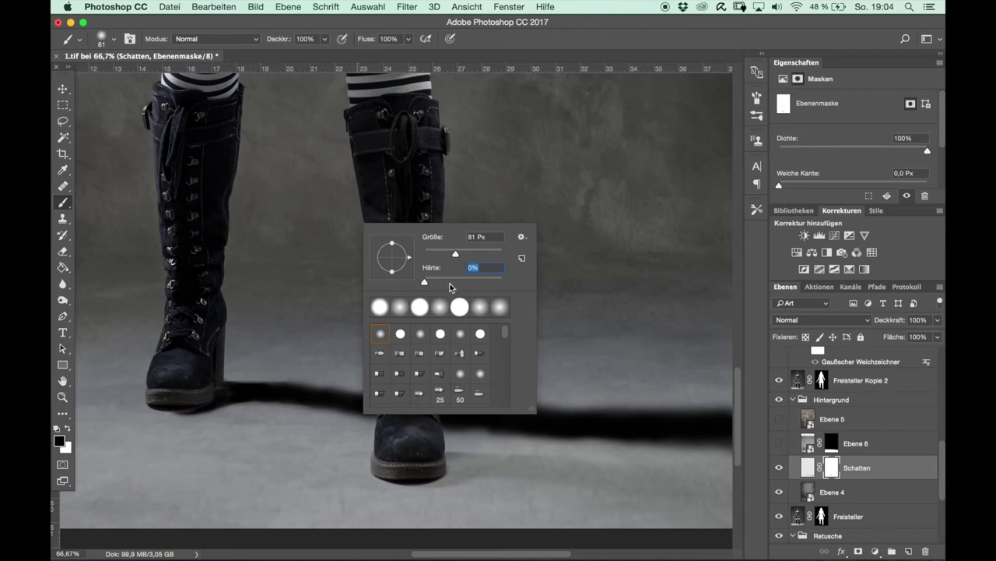
click(831, 466)
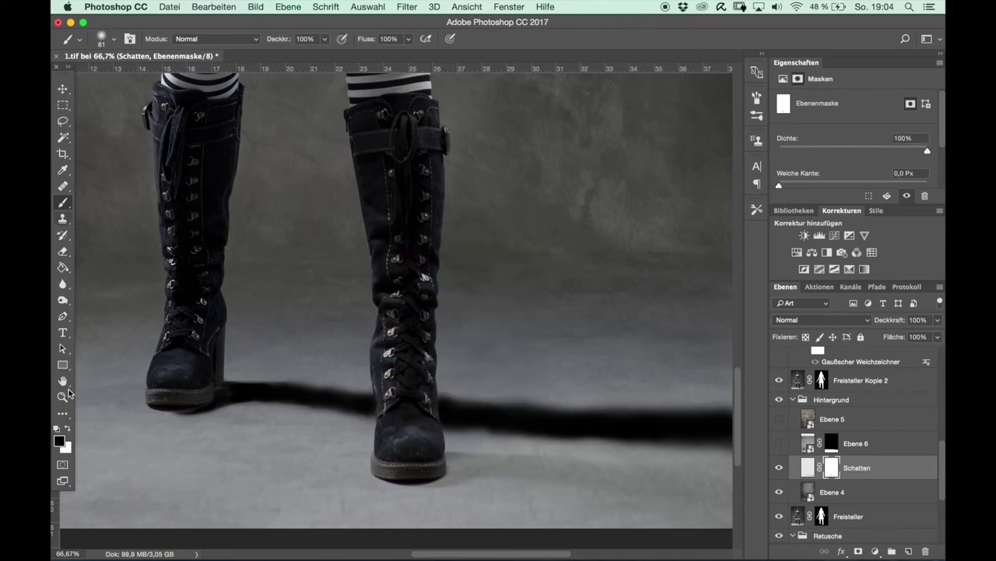
drag(285, 40, 249, 46)
drag(356, 327, 409, 327)
Mask away the shadow between the boots and thin it toward the right edge.
drag(289, 394, 428, 411)
drag(283, 393, 429, 407)
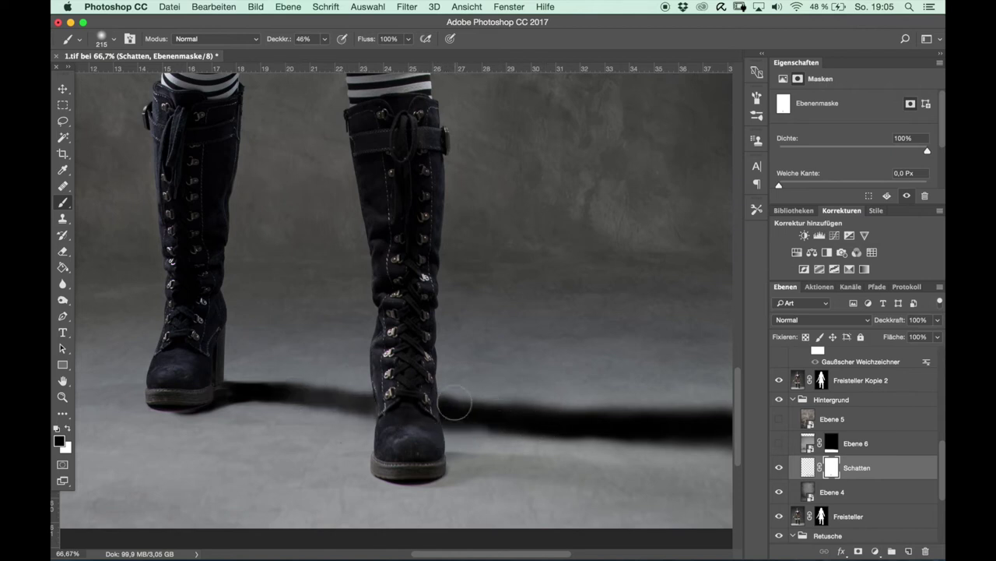
drag(477, 416, 589, 416)
drag(493, 418, 731, 416)
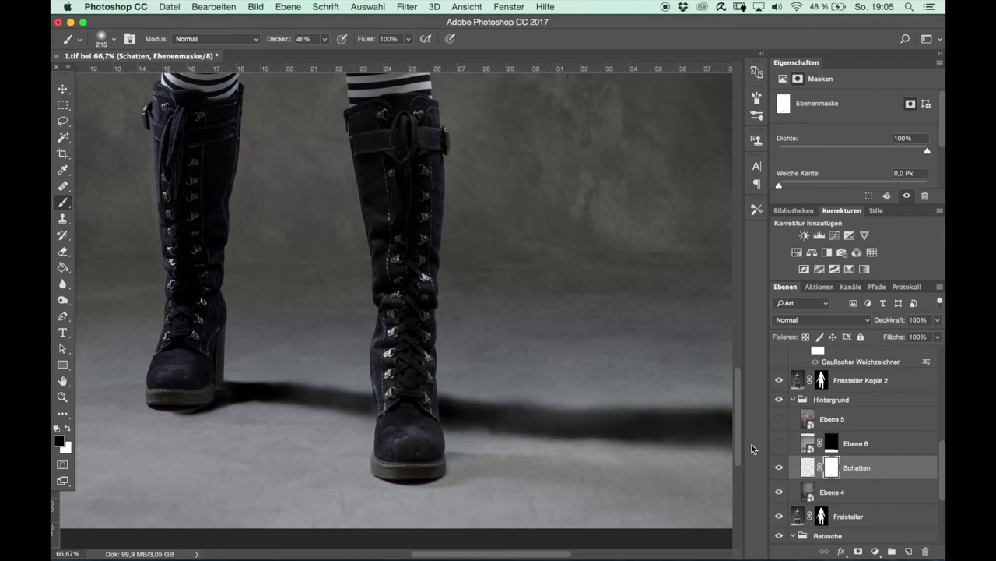
mouse_move(604, 430)
mouse_down()
mouse_move(731, 412)
mouse_move(491, 436)
mouse_move(696, 413)
mouse_move(732, 421)
mouse_up()
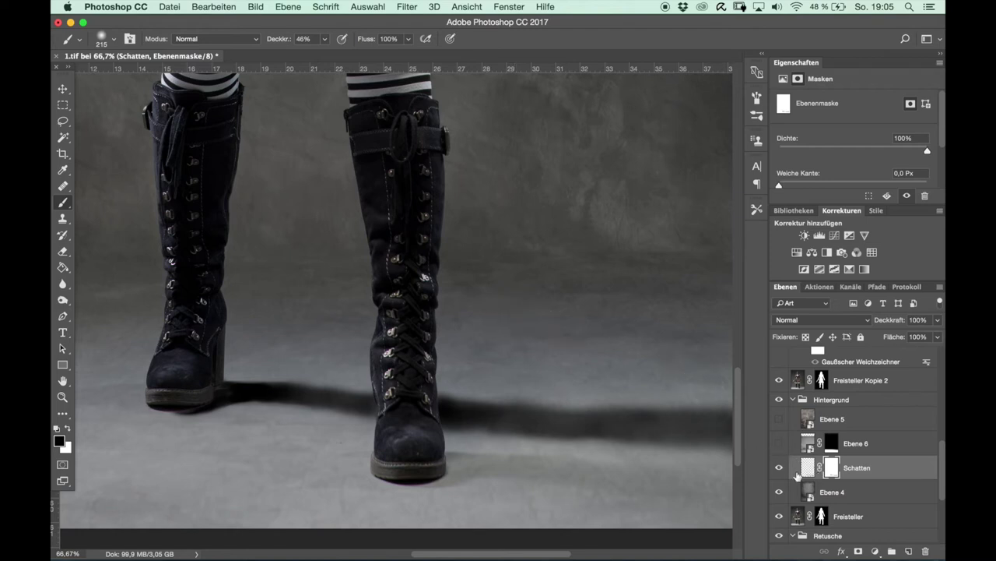
Set Ebene 4's opacity to 99%, compare with Schatten toggled, then reselect Schatten.
click(832, 492)
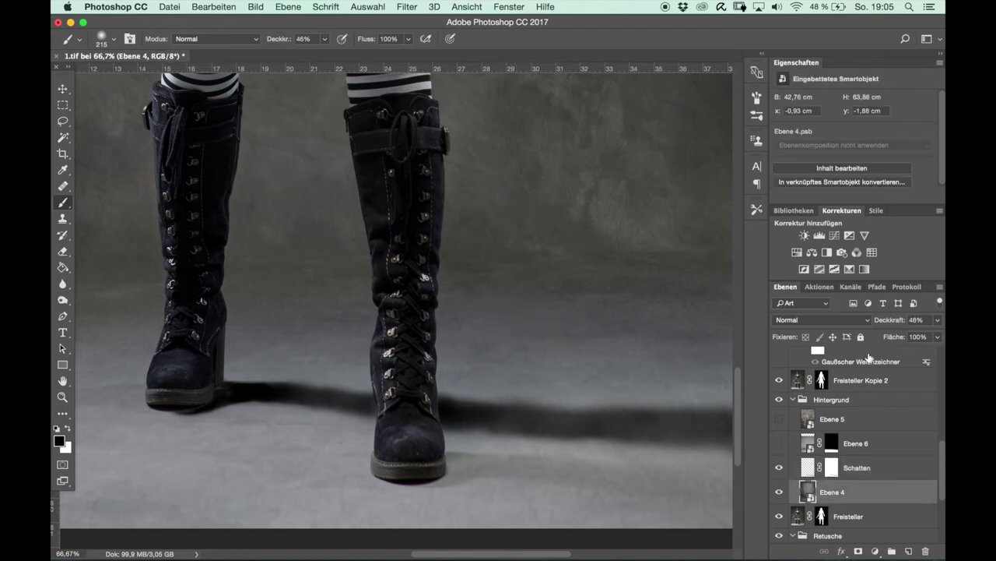
drag(885, 326, 926, 355)
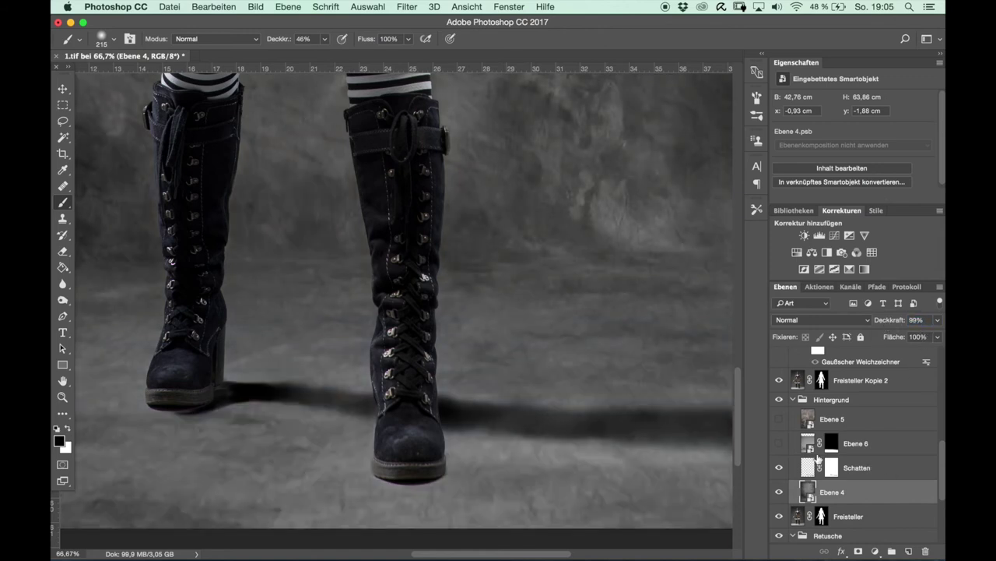
click(780, 468)
click(780, 467)
click(806, 468)
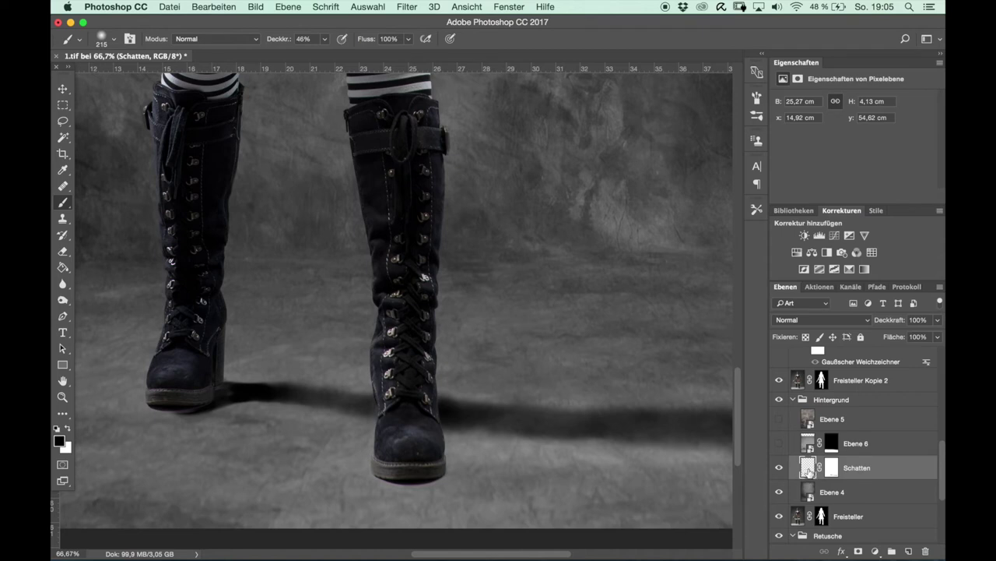
Convert the Schatten layer for Smart Filters.
click(411, 6)
click(424, 40)
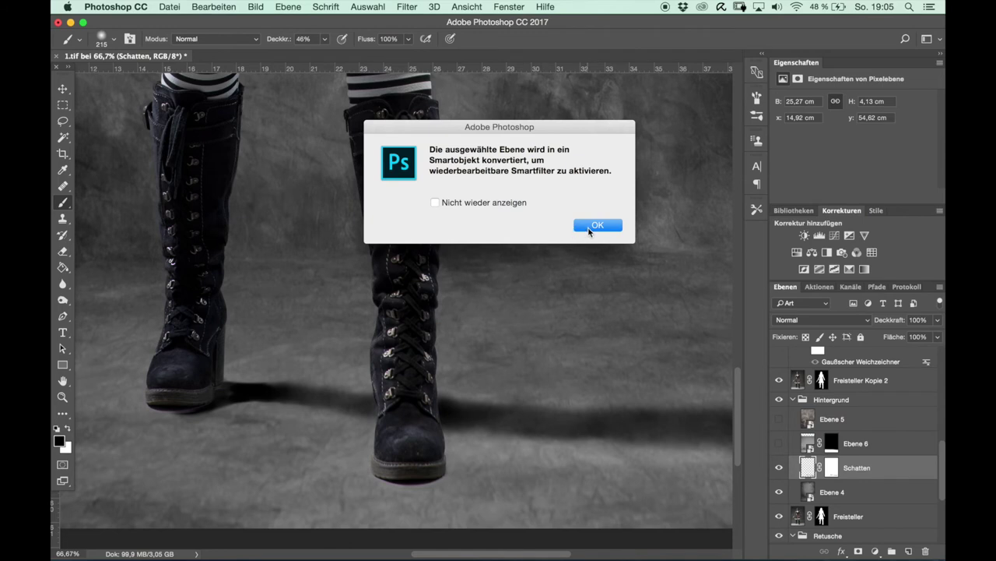
click(589, 226)
Apply a Gaussian Blur with a 43 px radius to the Schatten shadow.
click(415, 8)
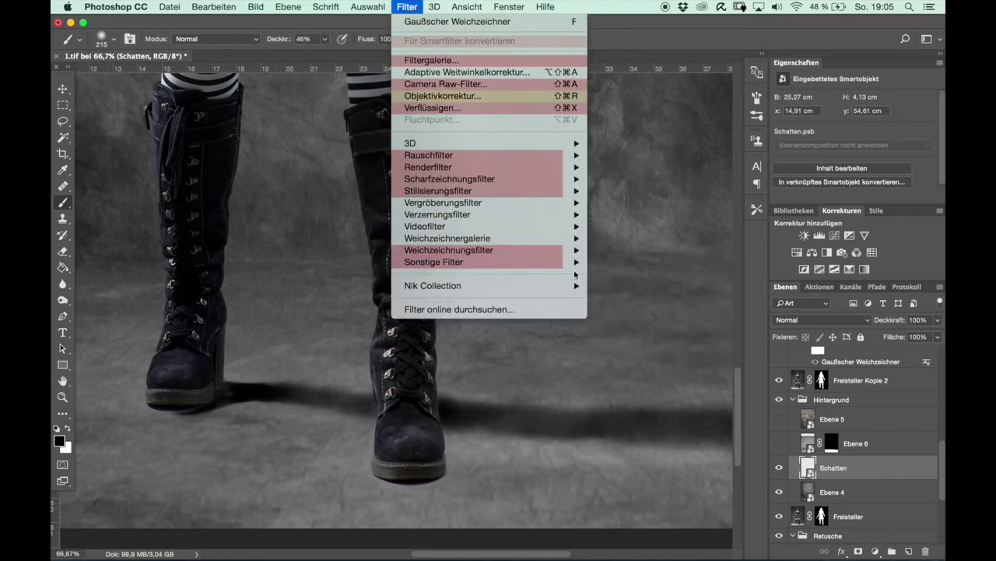
mouse_move(483, 250)
click(626, 299)
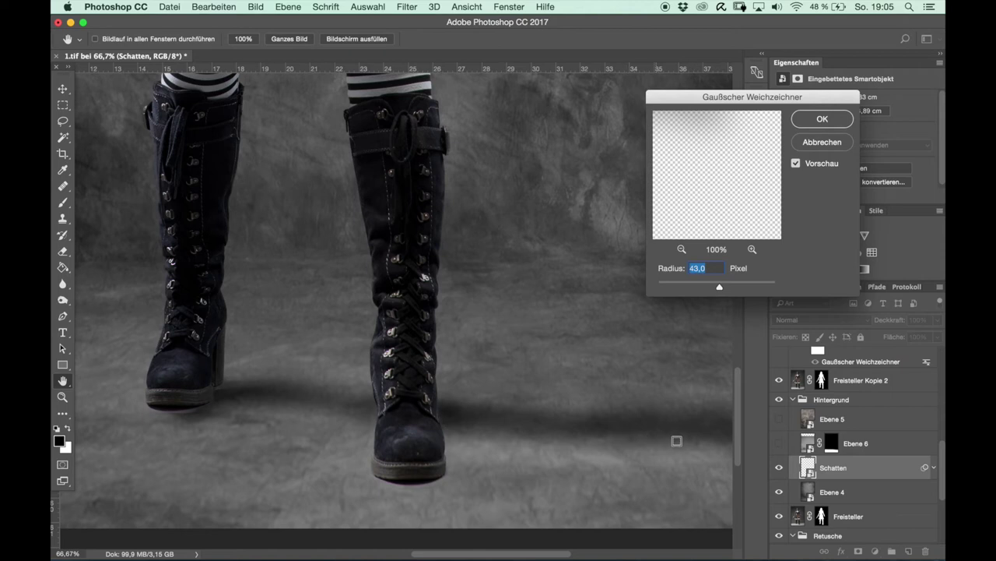
click(832, 121)
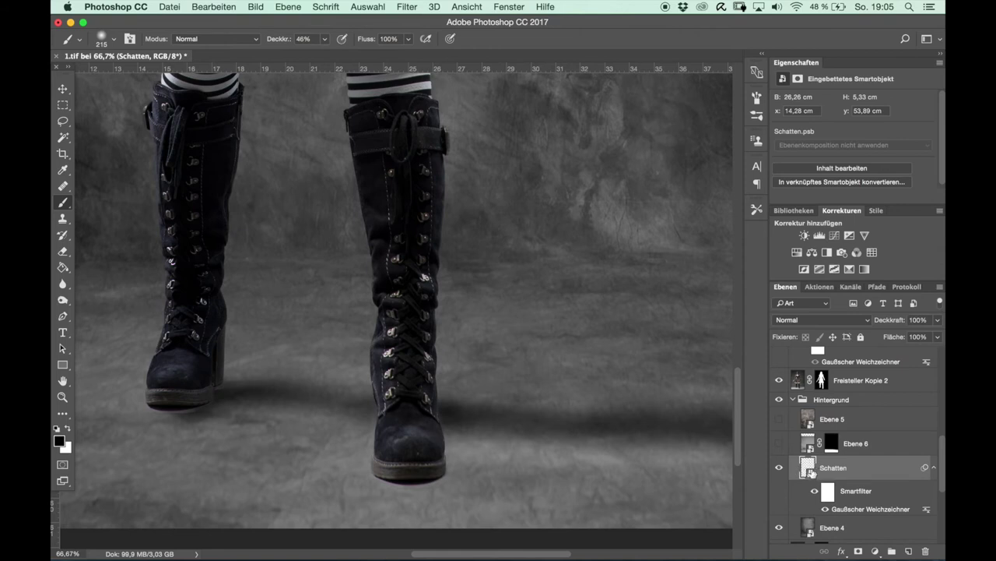
On the blur's filter mask, paint back a crisper, darker shadow behind the left heel.
click(827, 492)
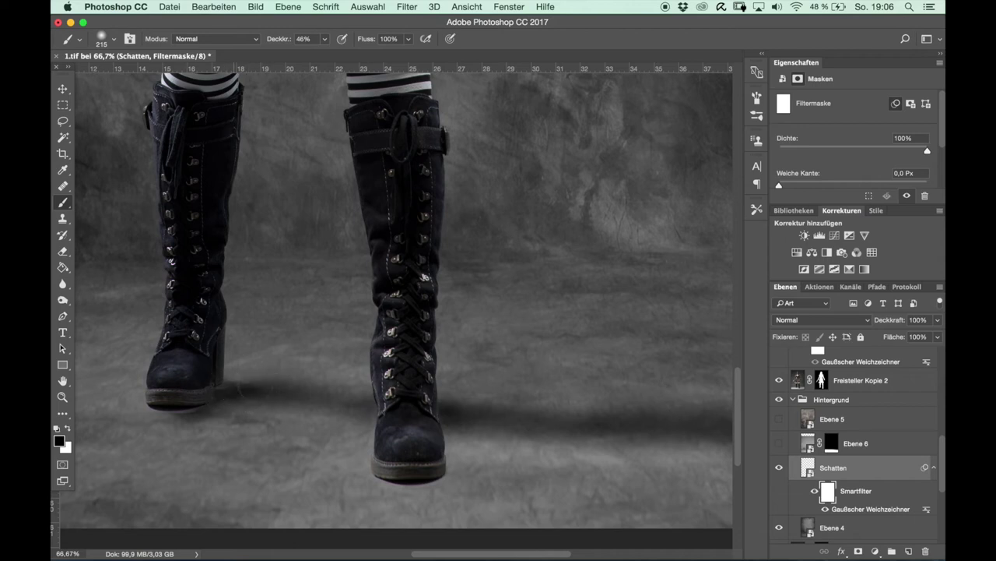
drag(219, 387, 264, 390)
click(282, 43)
drag(281, 44, 285, 45)
drag(227, 386, 322, 397)
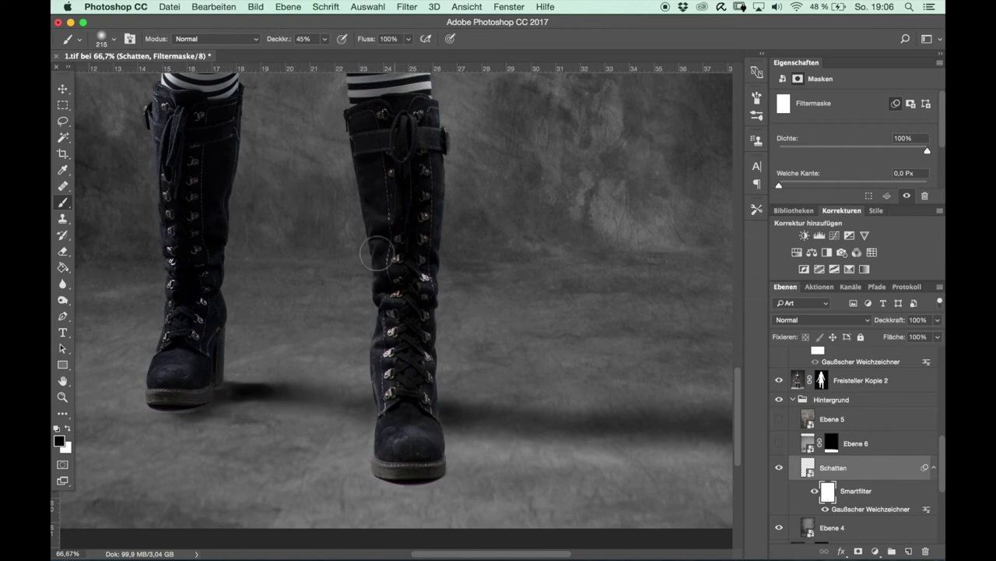
Lower the brush to 30% opacity, darken beside the left heel slightly, and check the result zoomed out.
drag(283, 40, 270, 40)
mouse_move(289, 385)
mouse_down()
mouse_move(256, 389)
mouse_move(351, 418)
mouse_up()
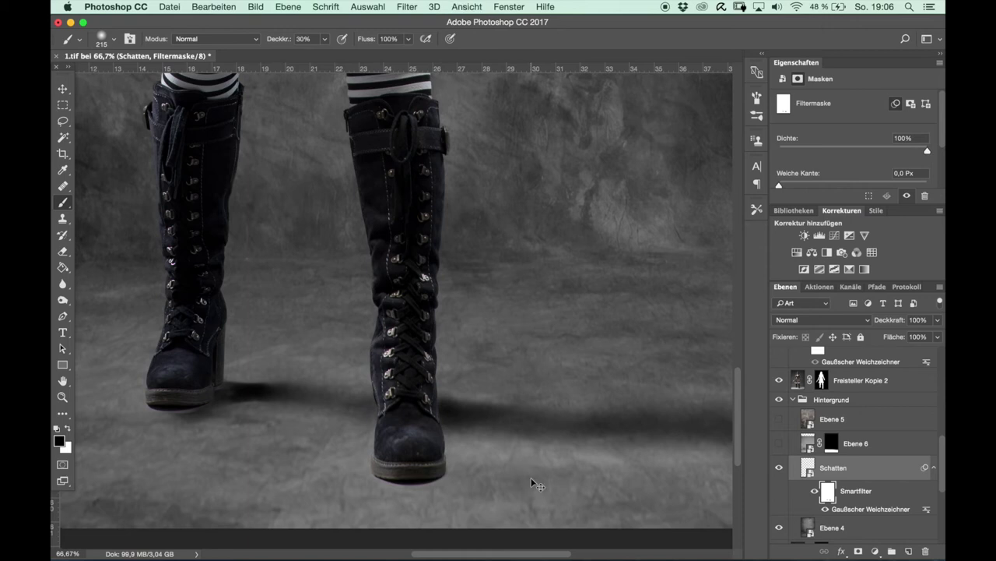
key(super+minus)
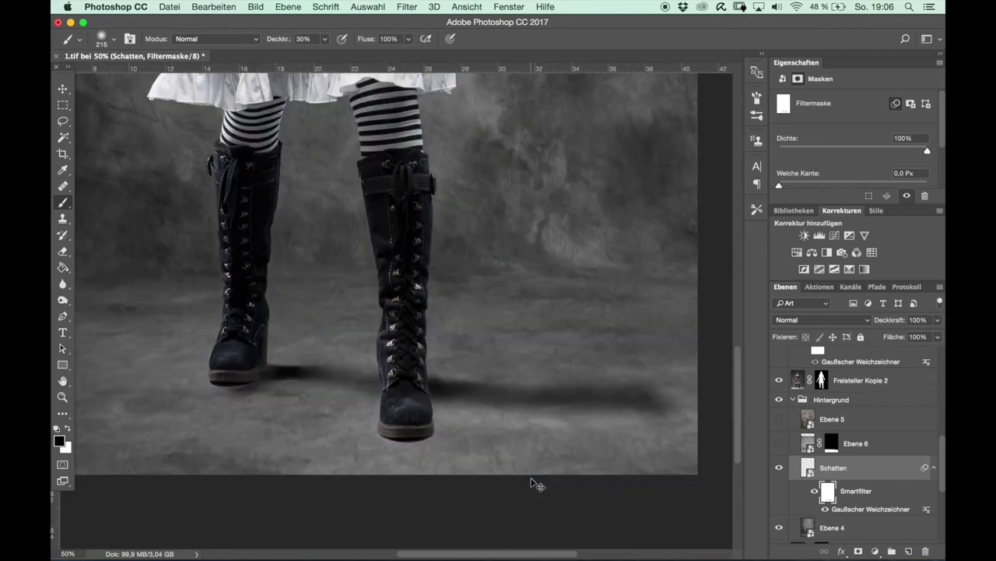
key(super+plus)
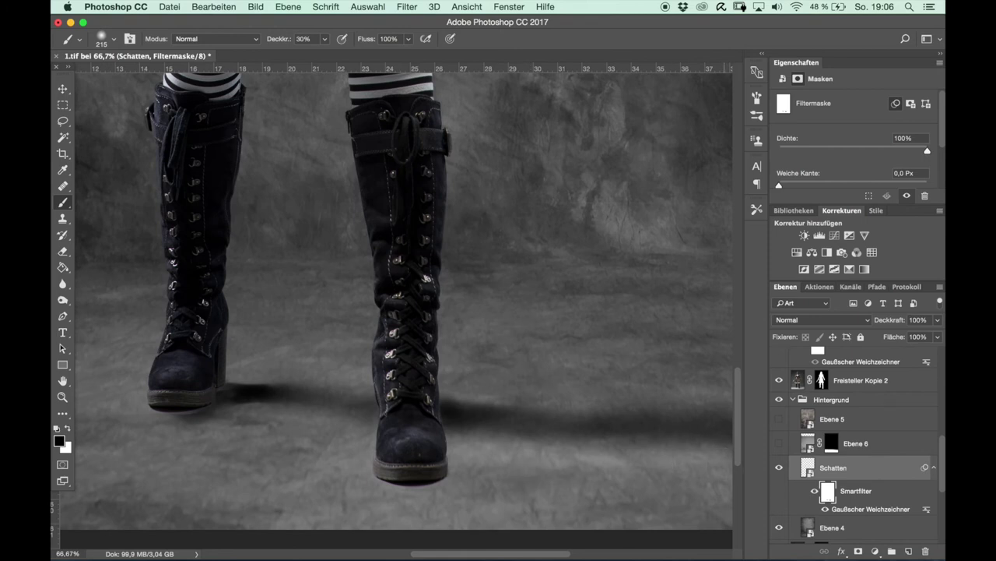
scroll(739, 412, down, 2)
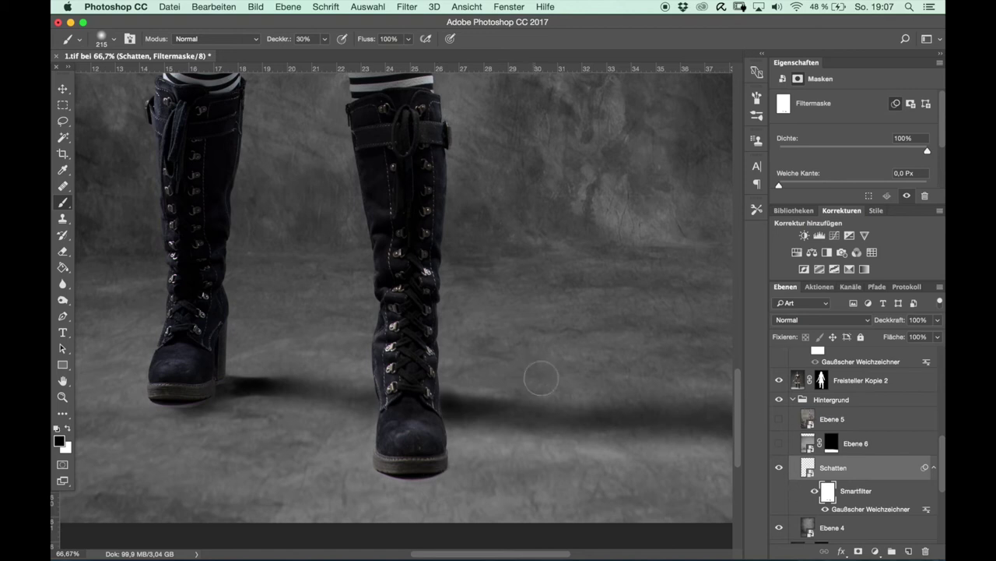
Apply a Drop Shadow layer style with 15 px distance to Freisteller Kopie 2.
click(895, 385)
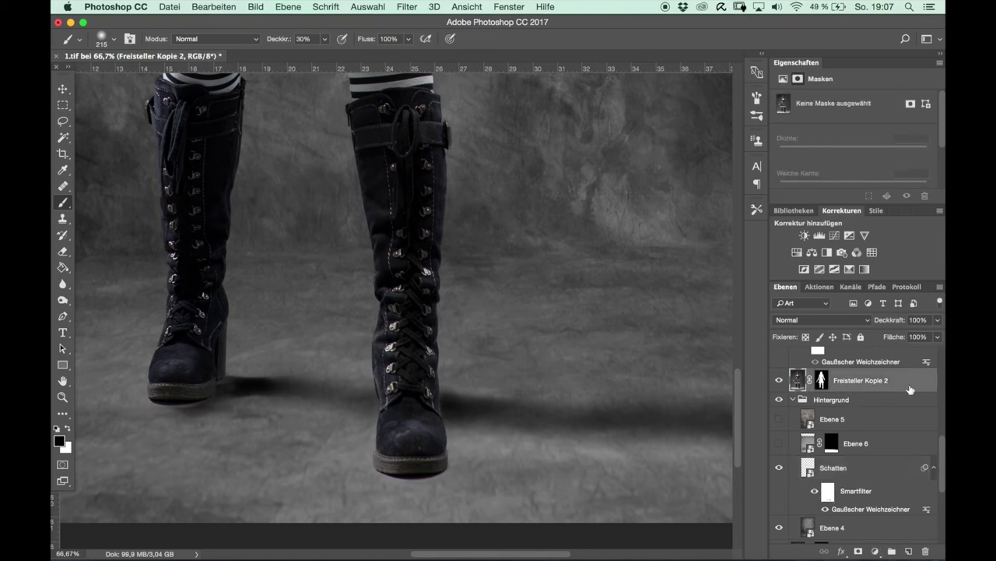
double_click(901, 386)
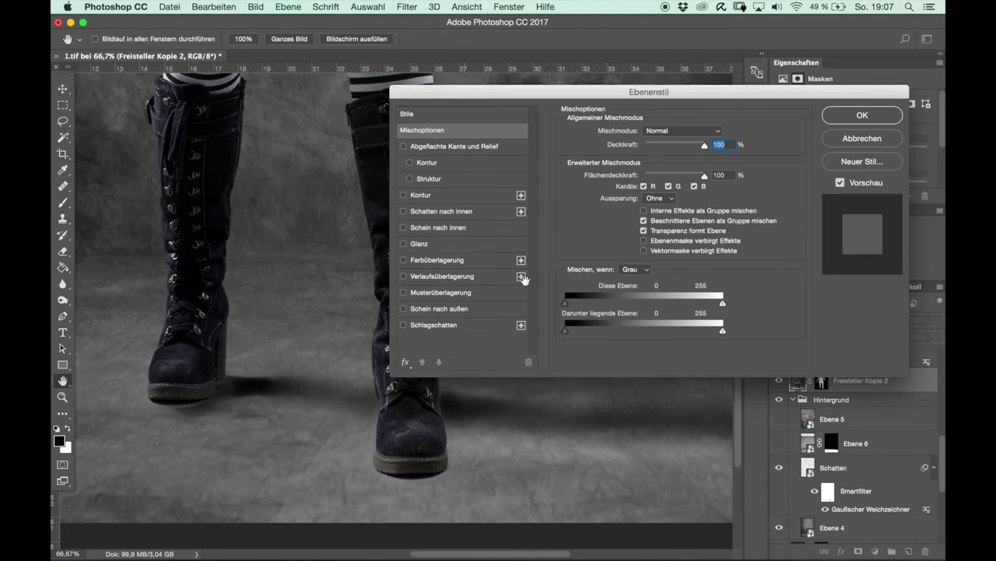
click(449, 326)
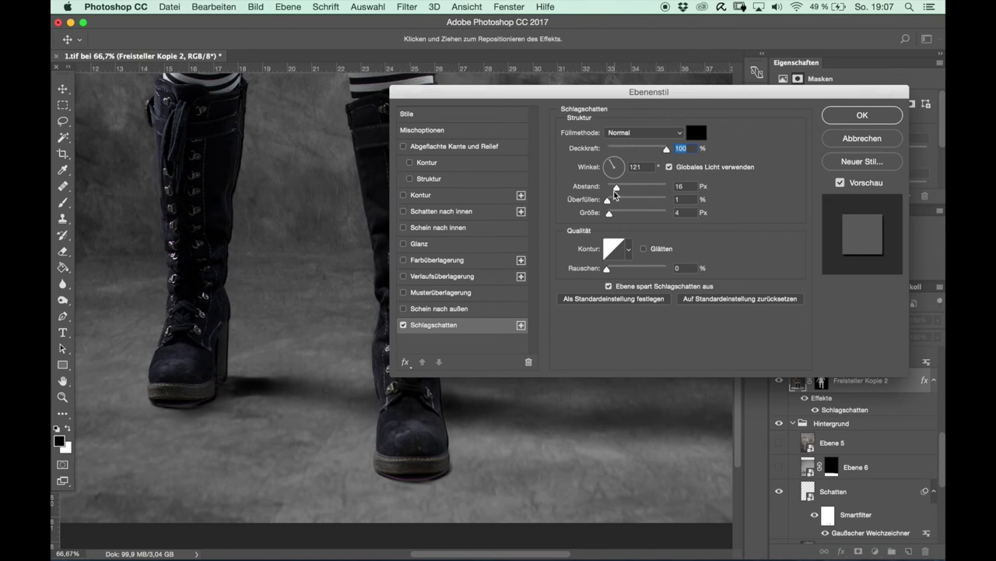
mouse_move(616, 188)
mouse_down()
mouse_move(628, 194)
mouse_move(616, 193)
mouse_up()
click(839, 117)
key(b)
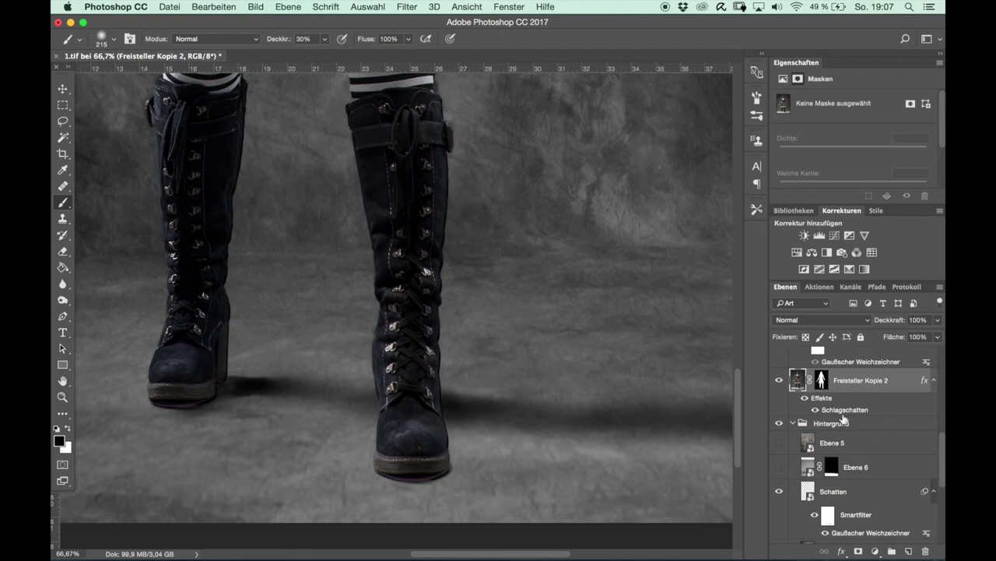
Toggle the cut-out's drop shadow off and on to compare the look.
click(815, 409)
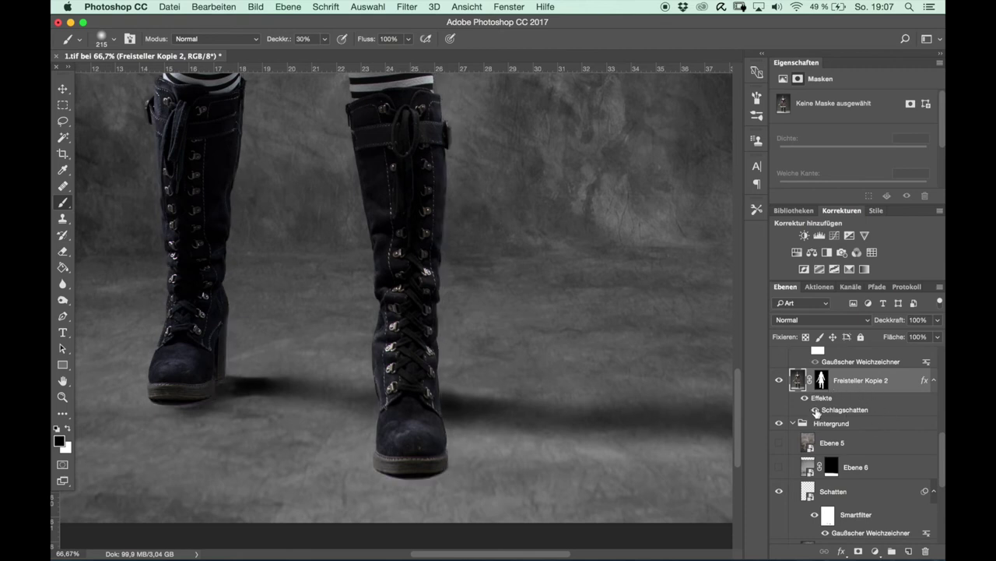
click(815, 409)
click(815, 410)
click(816, 410)
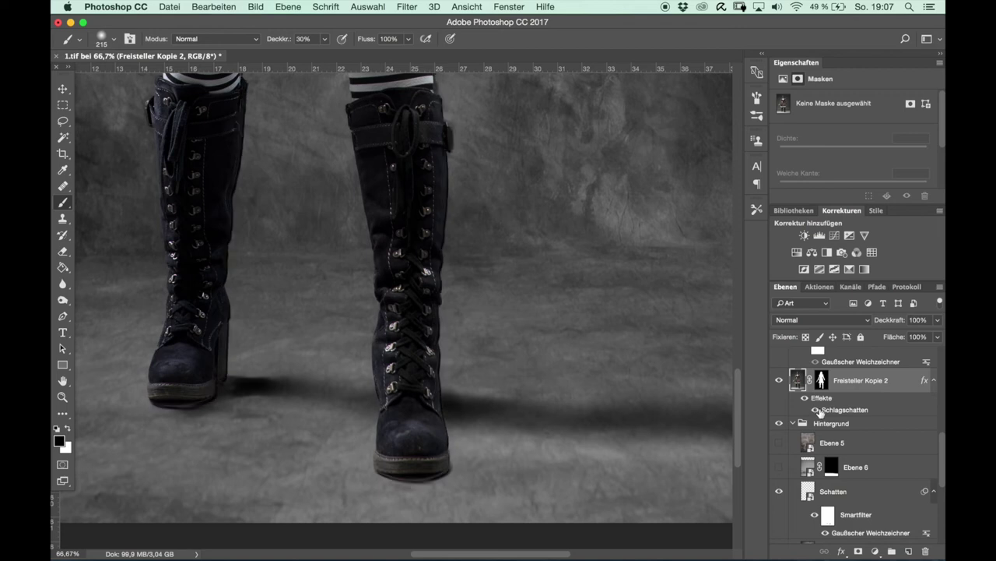
Split the Schlagschatten effect into its own layer and view that layer solo.
right_click(847, 412)
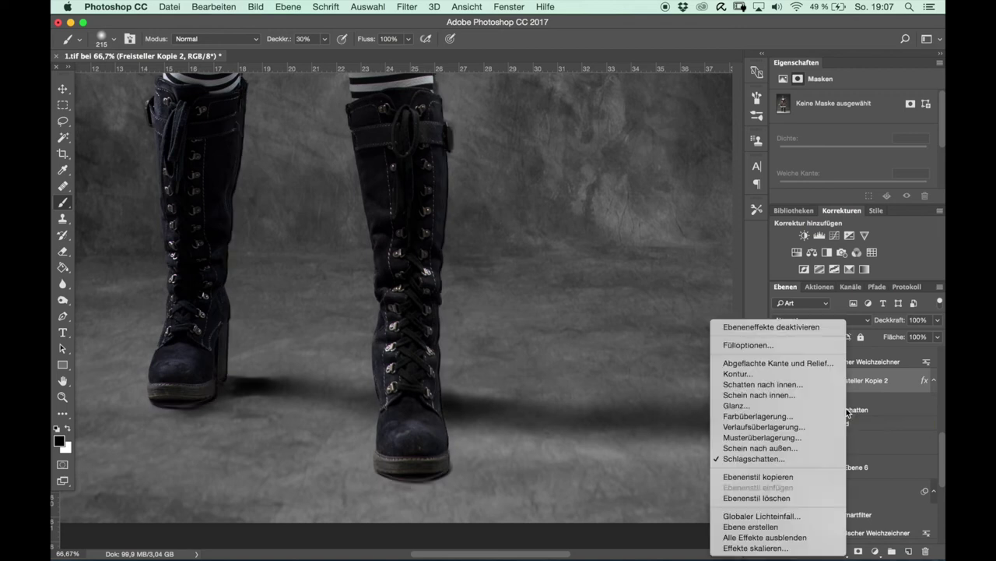
click(751, 527)
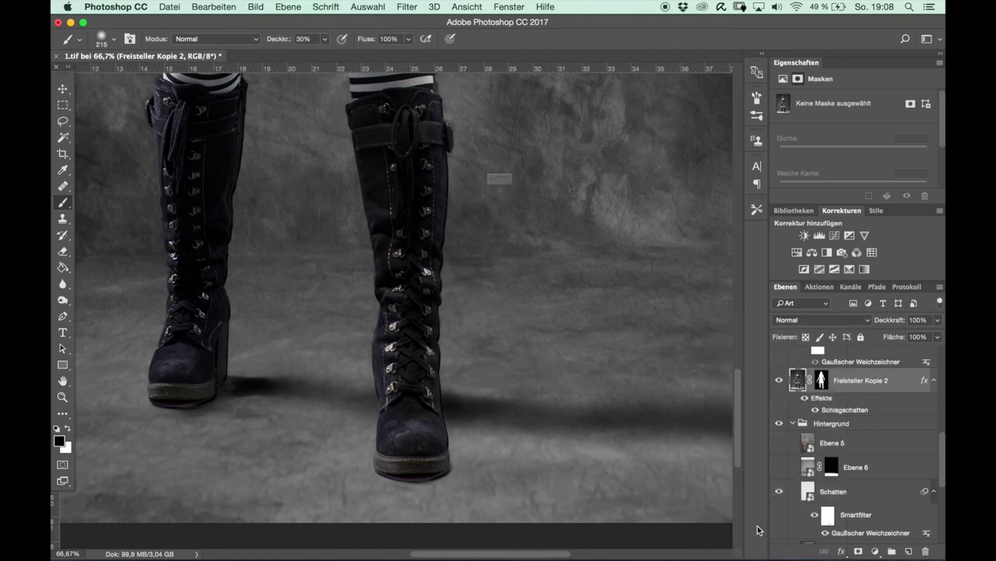
click(598, 218)
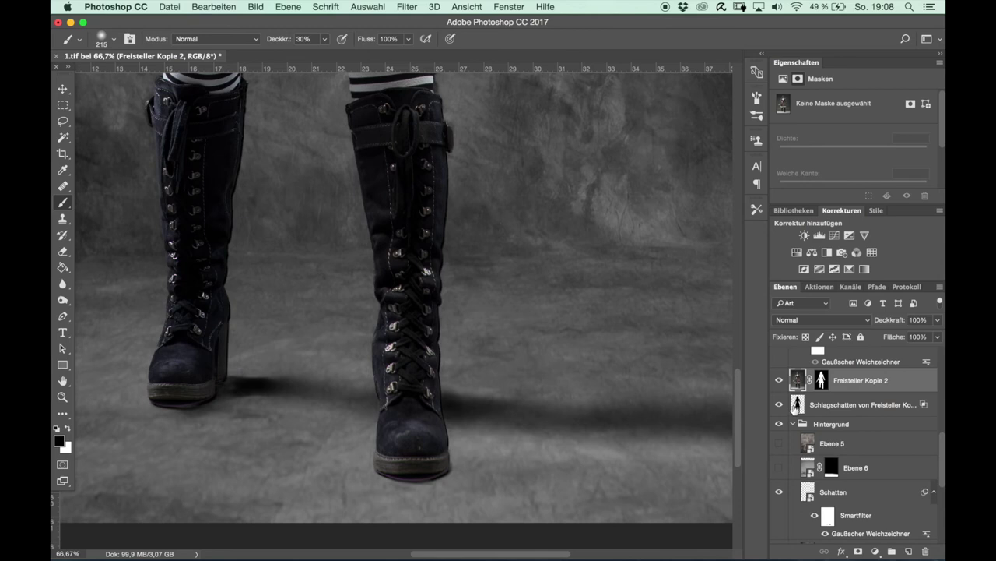
alt+click(779, 404)
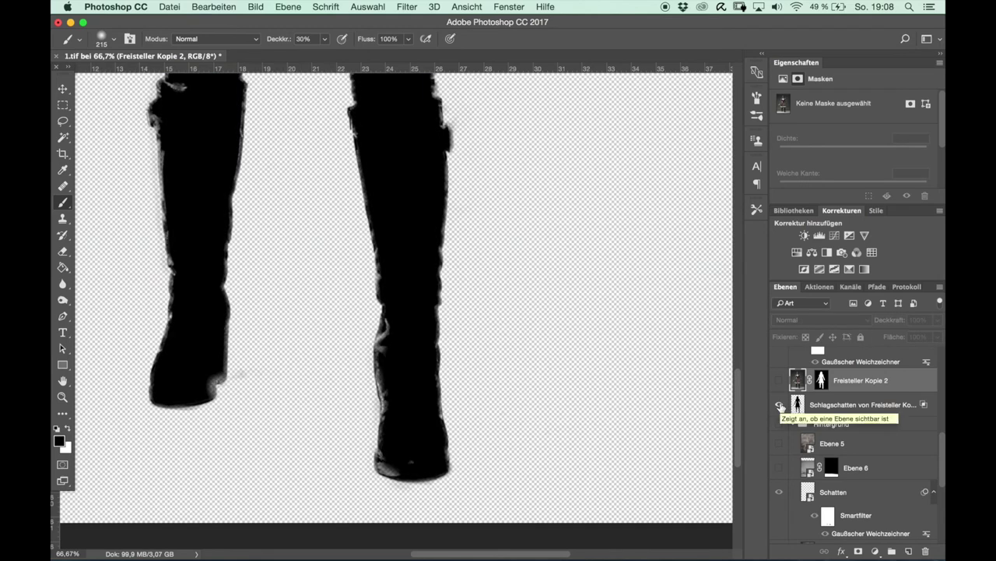
alt+click(780, 404)
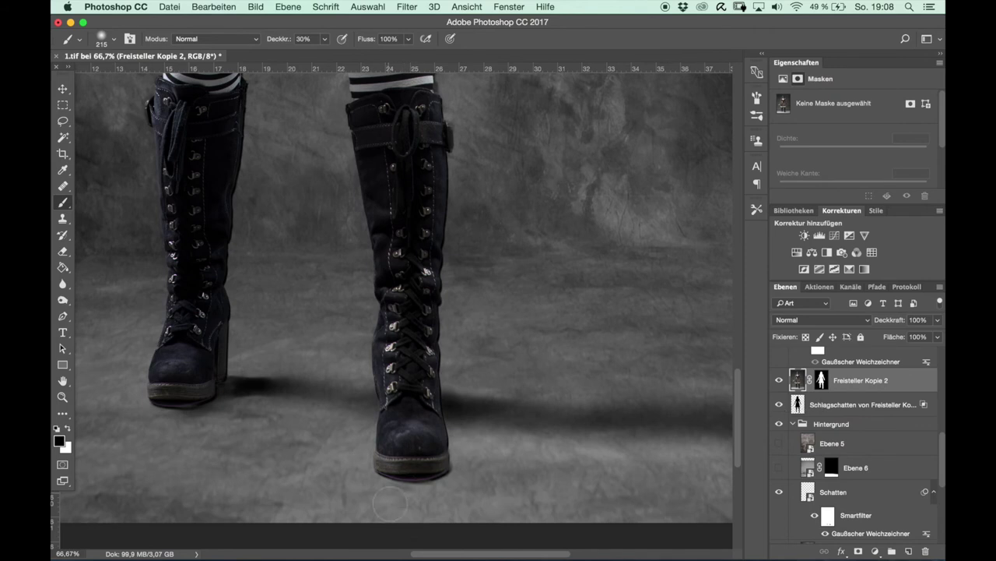
drag(405, 481, 372, 486)
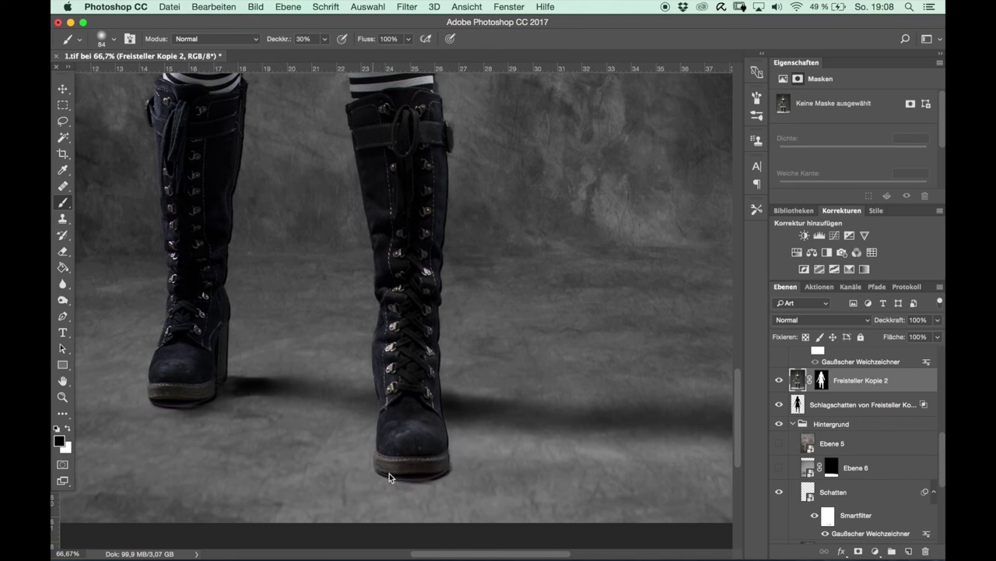
Target the Freisteller Kopie 2 mask and set the brush to 27 px at 95% opacity.
click(822, 380)
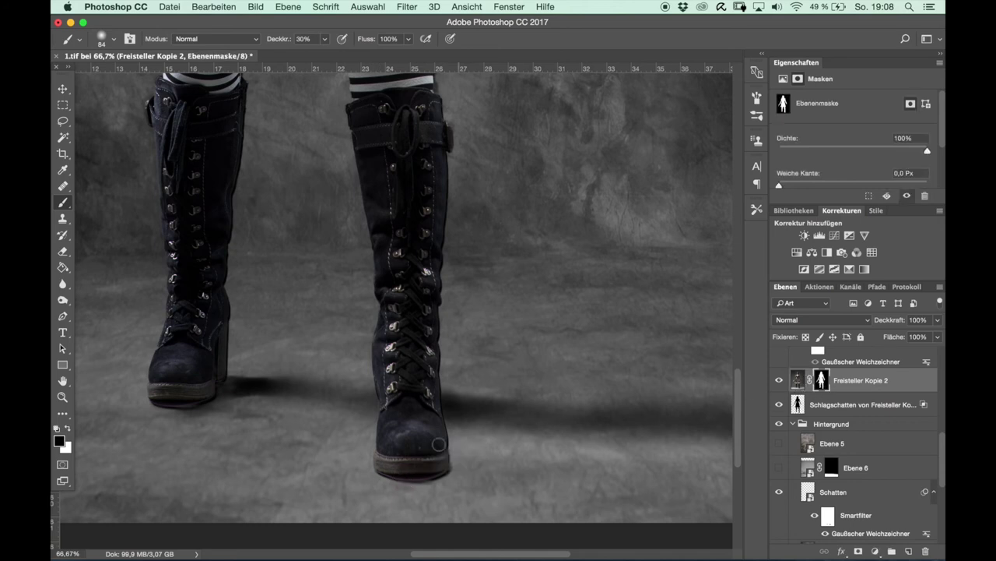
drag(419, 464, 412, 467)
drag(416, 464, 442, 472)
drag(272, 39, 326, 47)
text(95)
key(Return)
Switch the foreground to white, select the separated Schlagschatten layer, and zoom out.
key(x)
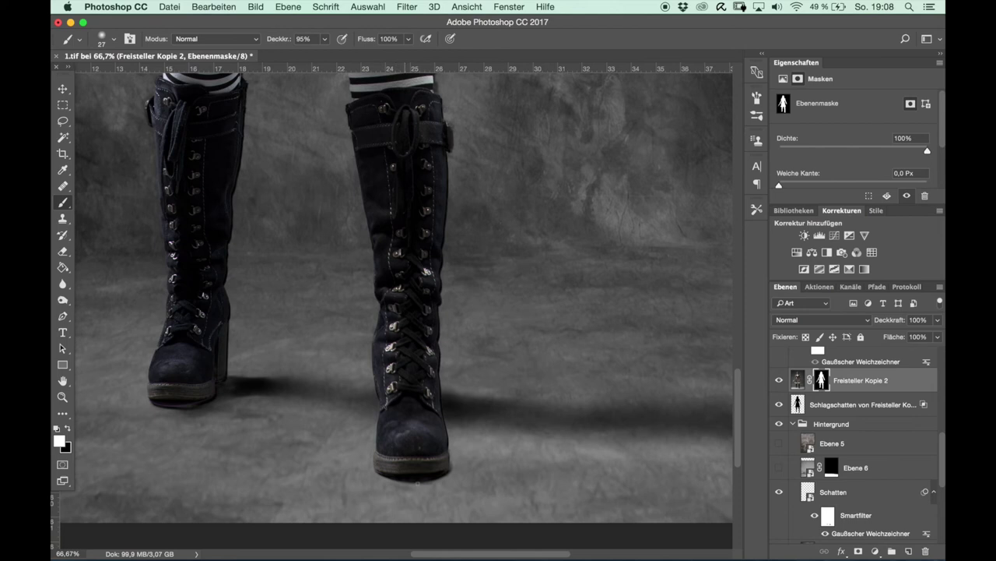
click(779, 404)
click(779, 404)
click(826, 406)
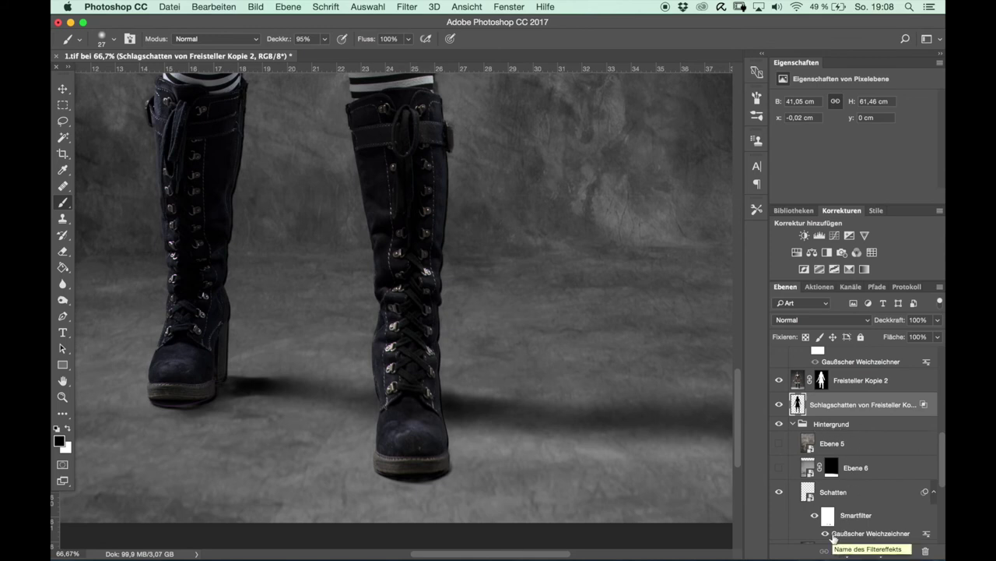
key(super+plus)
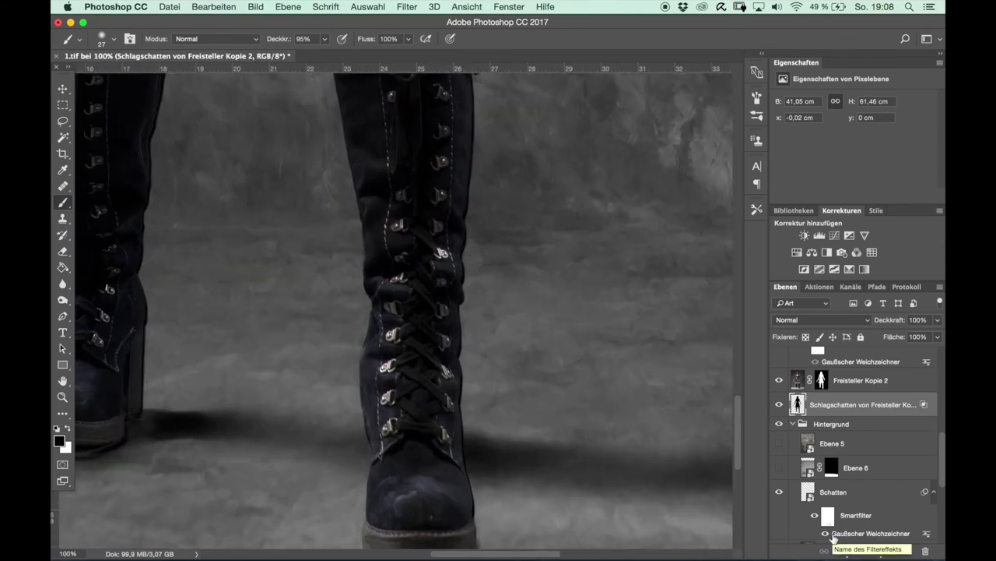
key(super+minus)
key(super+minus)
key(super+minus)
key(super+minus)
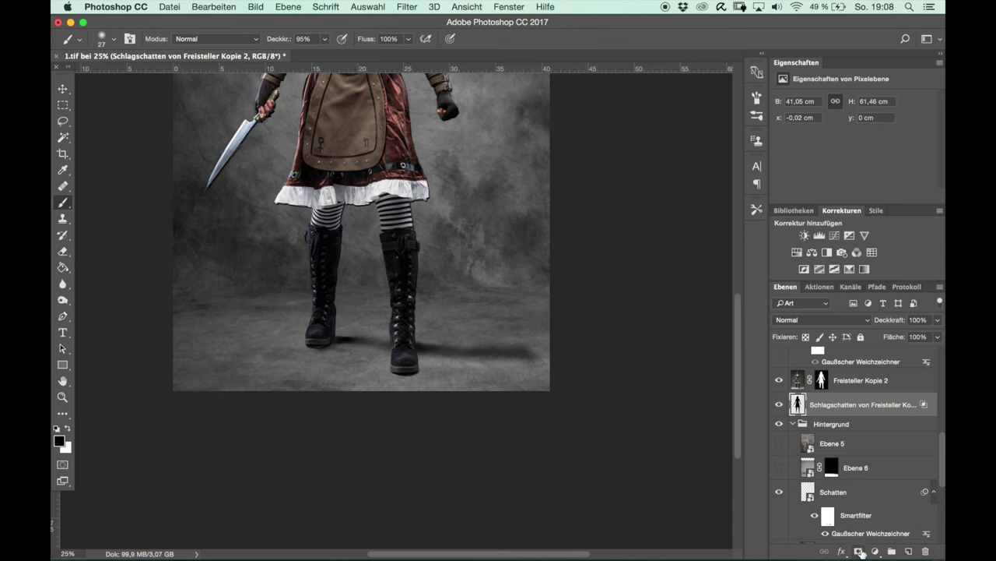
Black-mask the shadow layer, paint it back under the soles with a 73 px white brush, and correct with black.
alt+click(859, 551)
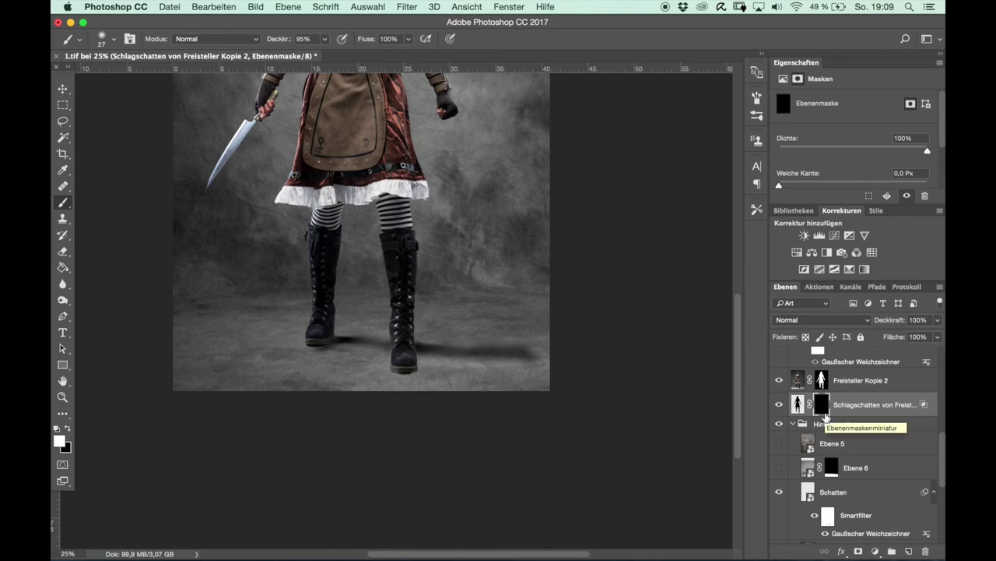
key(super+plus)
key(super+plus)
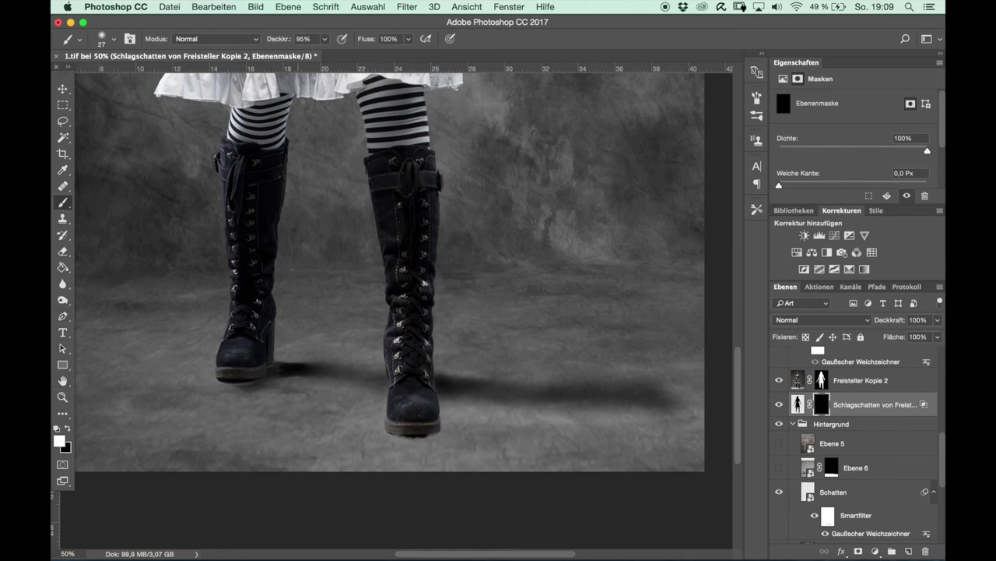
drag(410, 440, 405, 433)
drag(396, 434, 431, 434)
key(x)
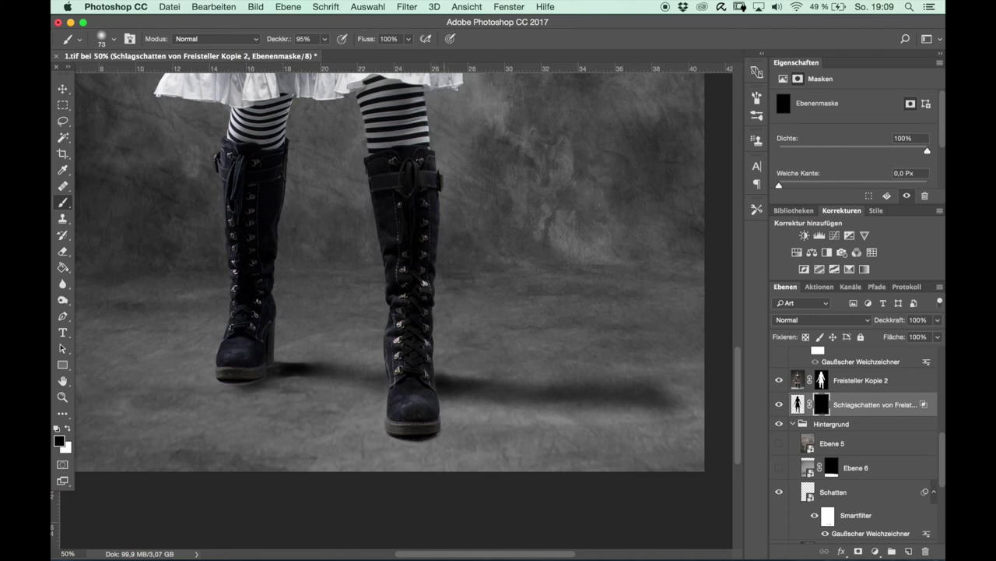
drag(413, 439, 432, 439)
key(x)
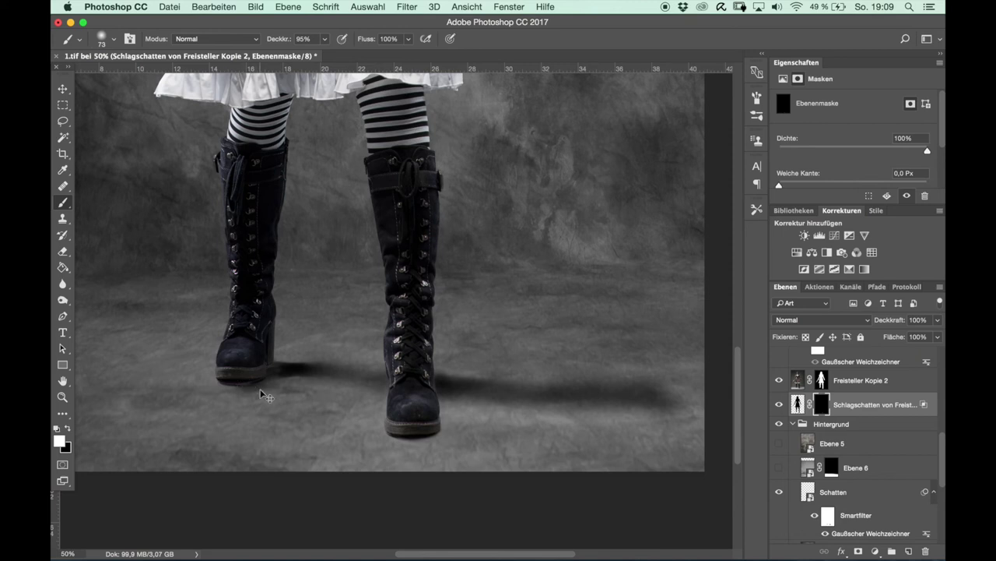
Clean up the cut-out's mask along the left boot sole with a 34 px black brush.
key(ctrl+plus)
key(ctrl+plus)
drag(506, 555, 467, 555)
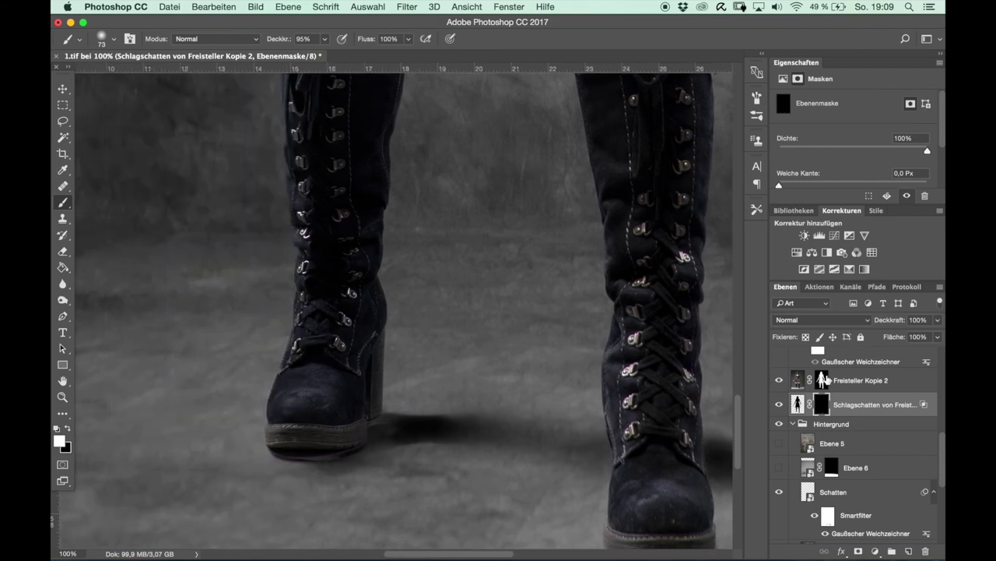
click(823, 380)
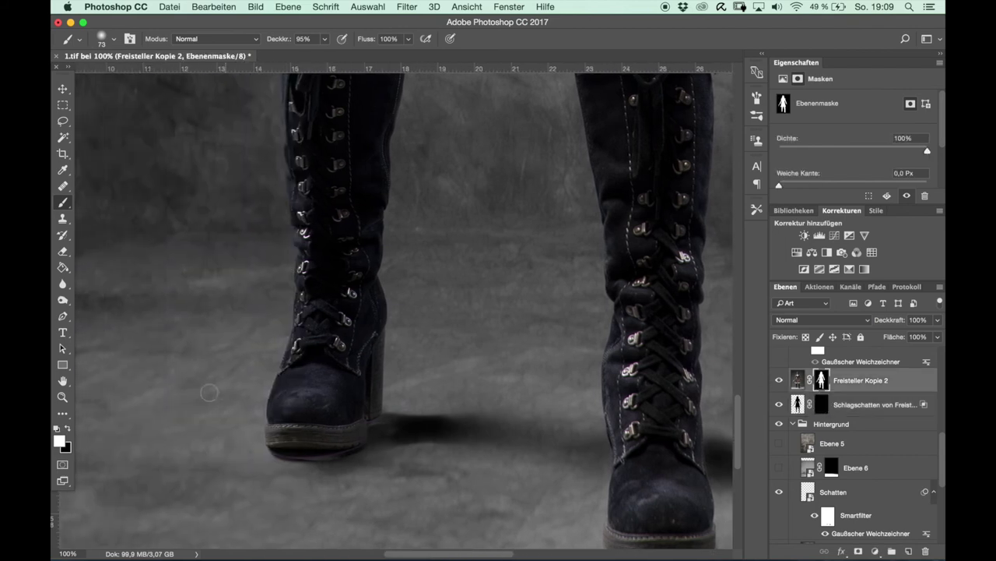
key(x)
mouse_move(304, 447)
mouse_down()
mouse_move(293, 452)
mouse_move(339, 451)
mouse_move(275, 453)
mouse_up()
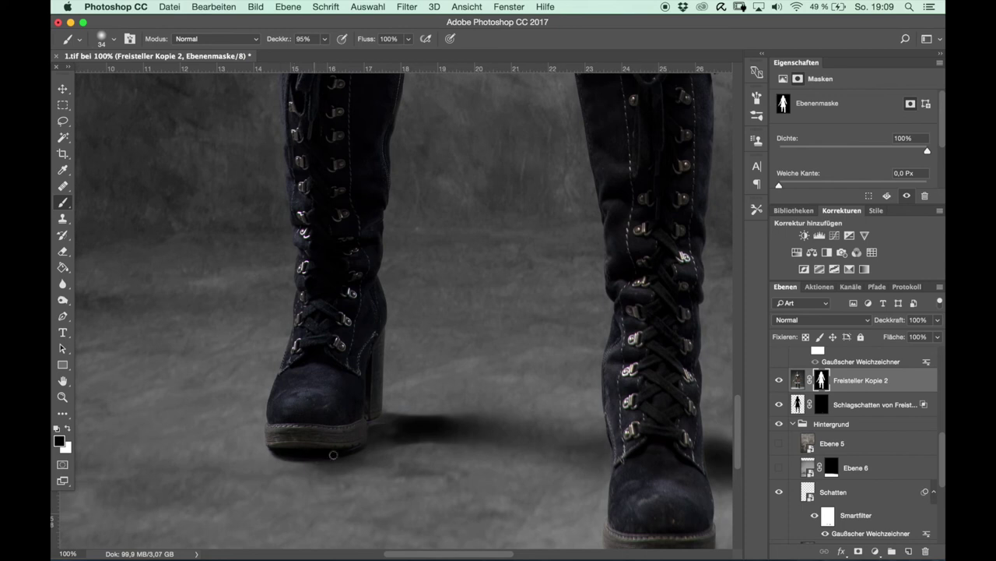
drag(309, 458, 358, 434)
key(x)
double_click(906, 382)
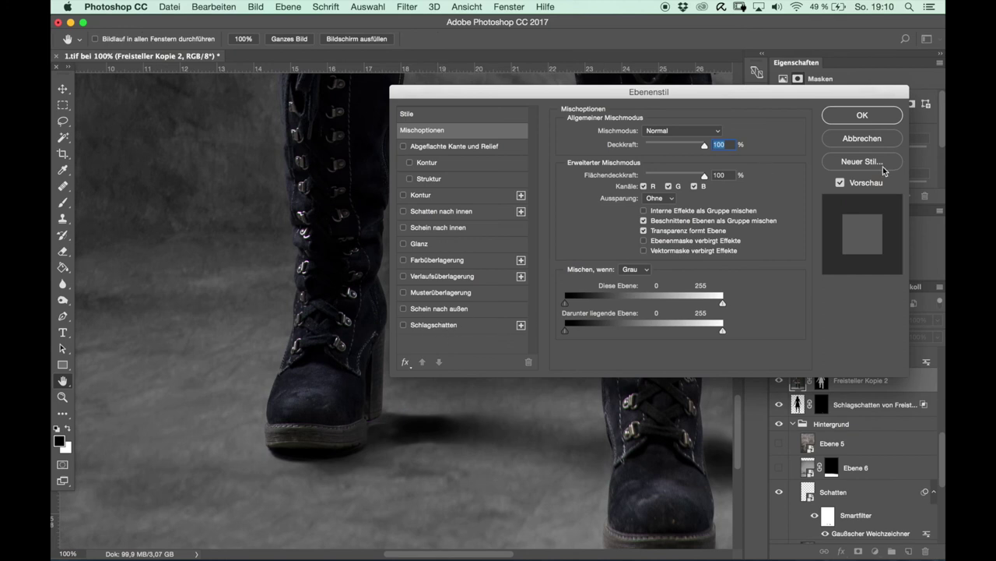
click(871, 138)
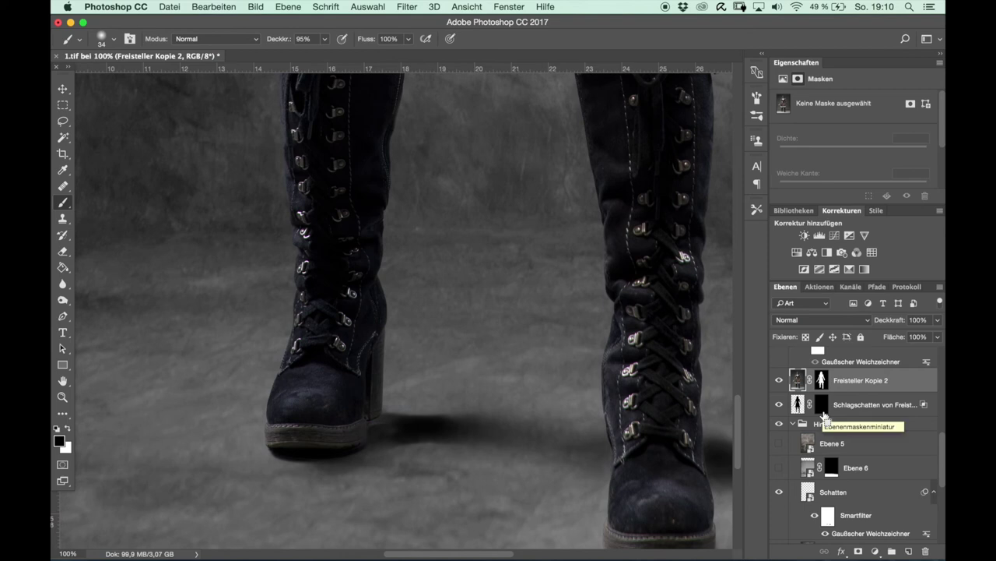
key(super+minus)
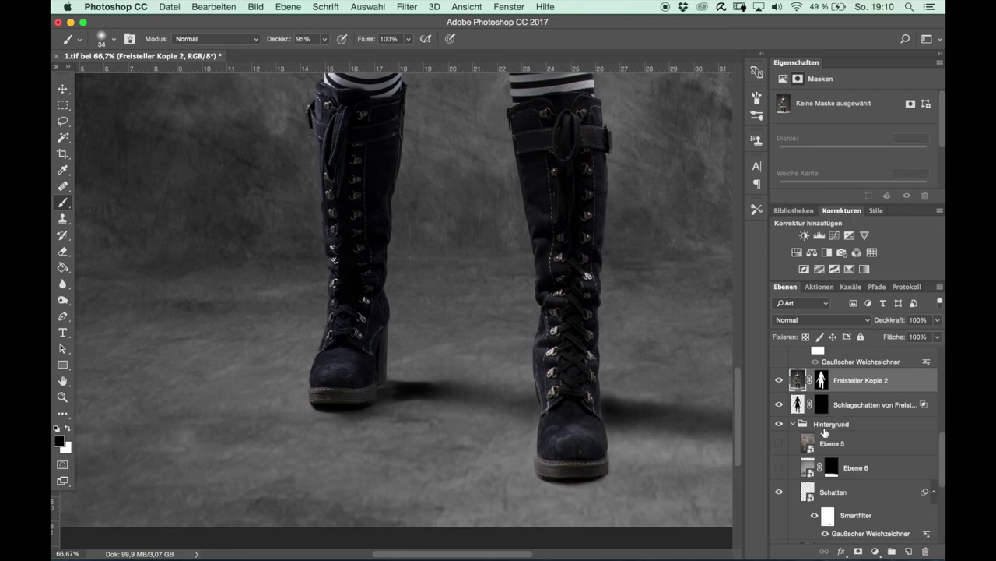
click(779, 404)
click(779, 404)
click(779, 405)
click(780, 404)
key(ctrl+minus)
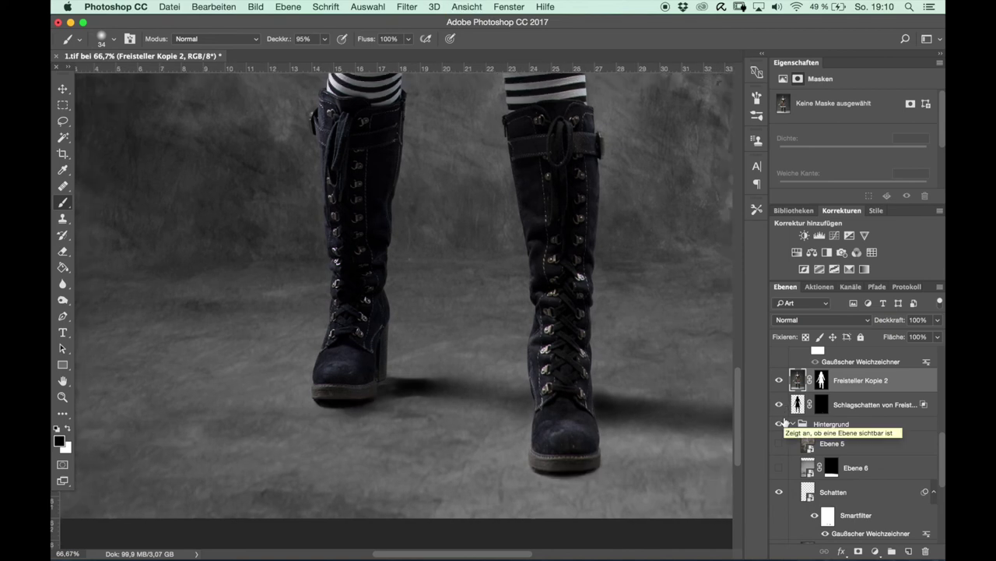
key(ctrl+minus)
key(ctrl+minus)
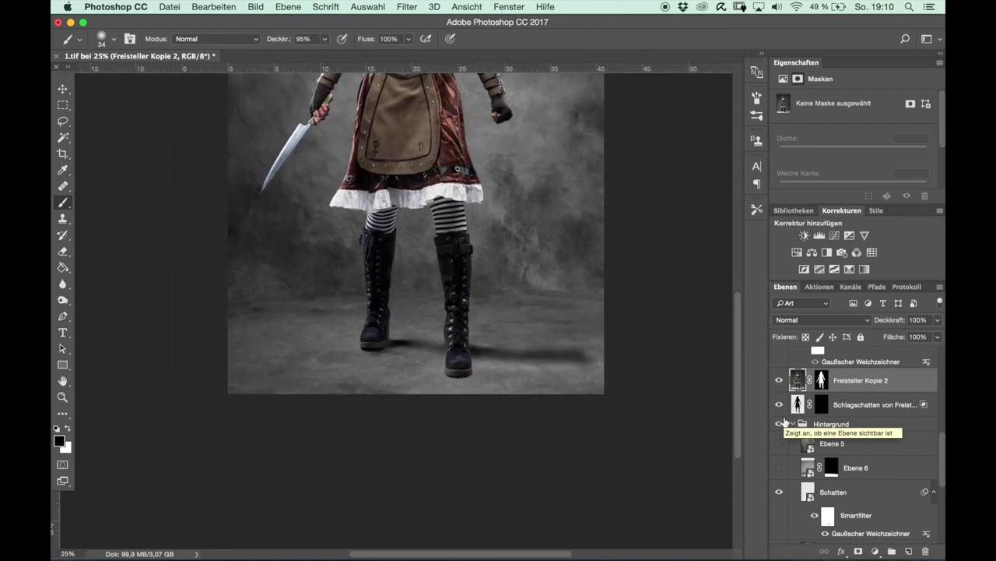
key(ctrl+minus)
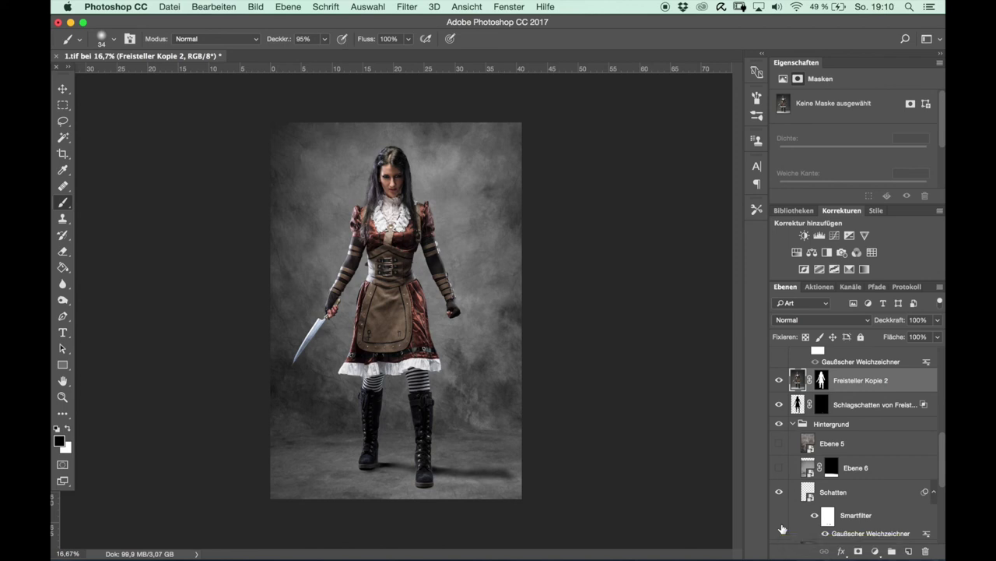
click(893, 407)
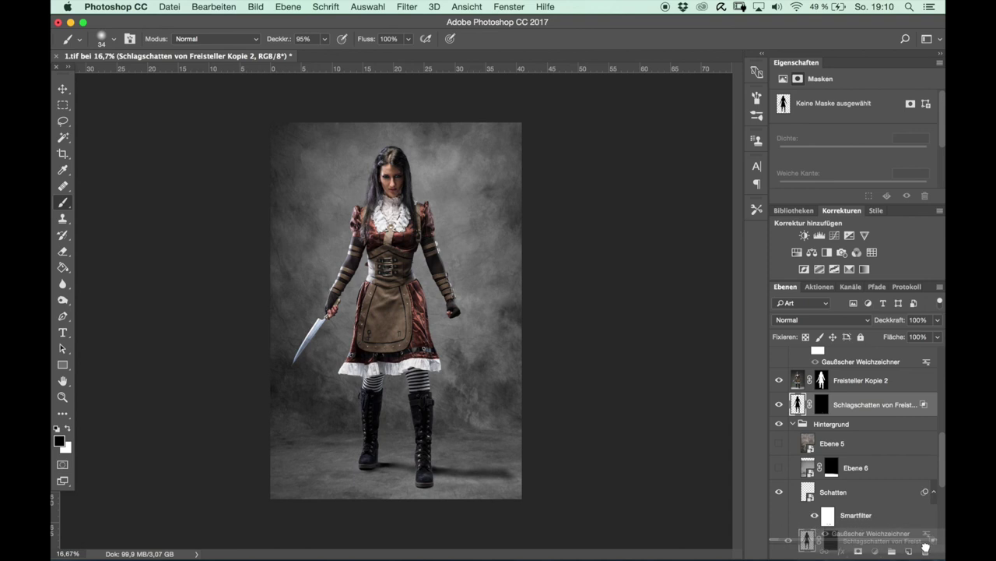
Delete the separated shadow and Schatten layers, then inspect both figure layer masks.
click(925, 550)
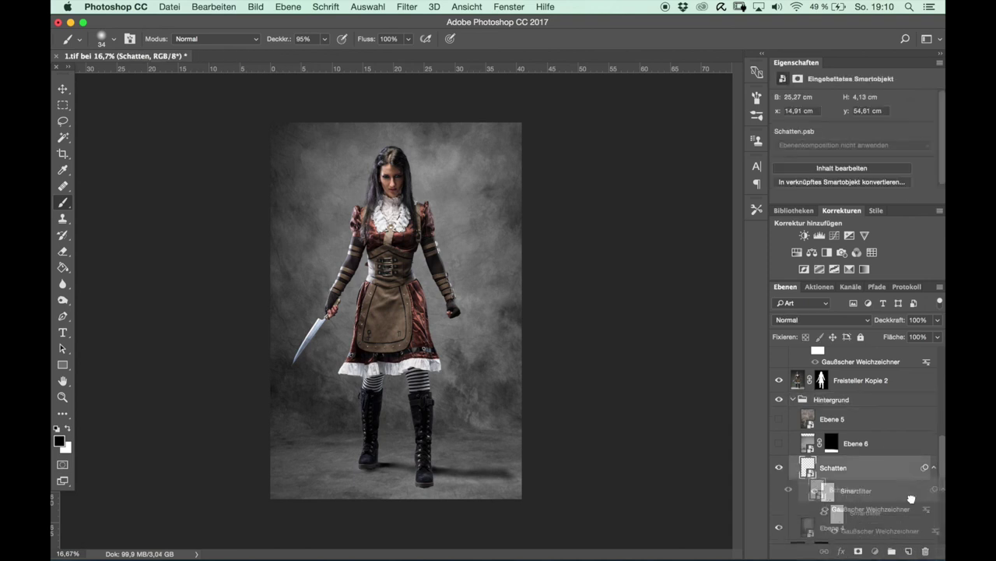
drag(833, 467, 926, 552)
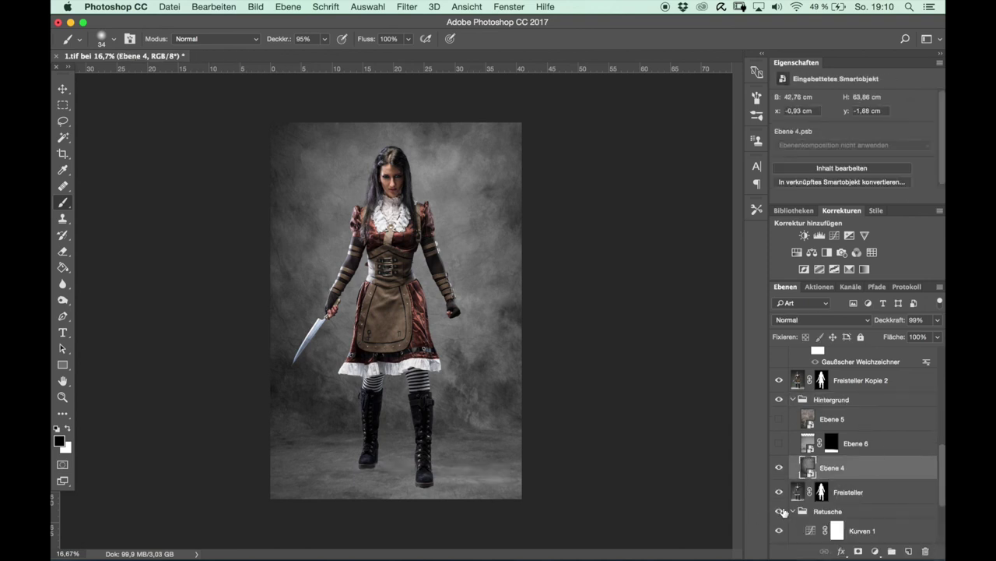
click(824, 380)
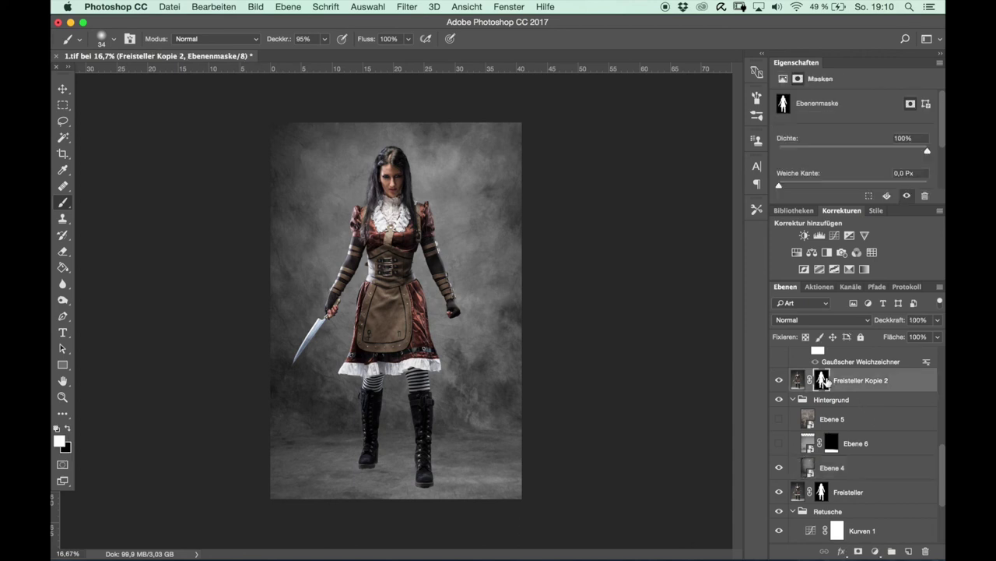
click(822, 489)
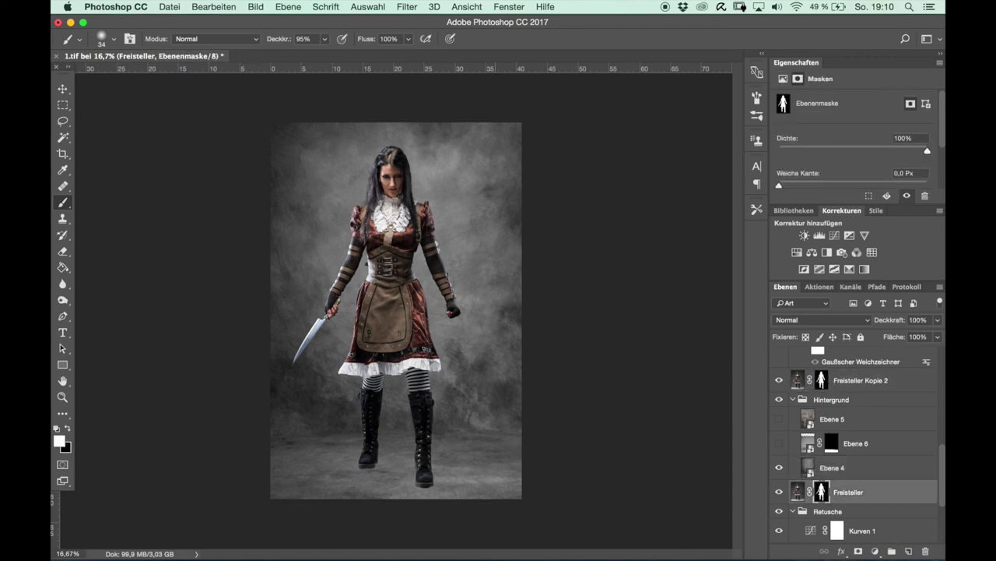
alt+click(824, 380)
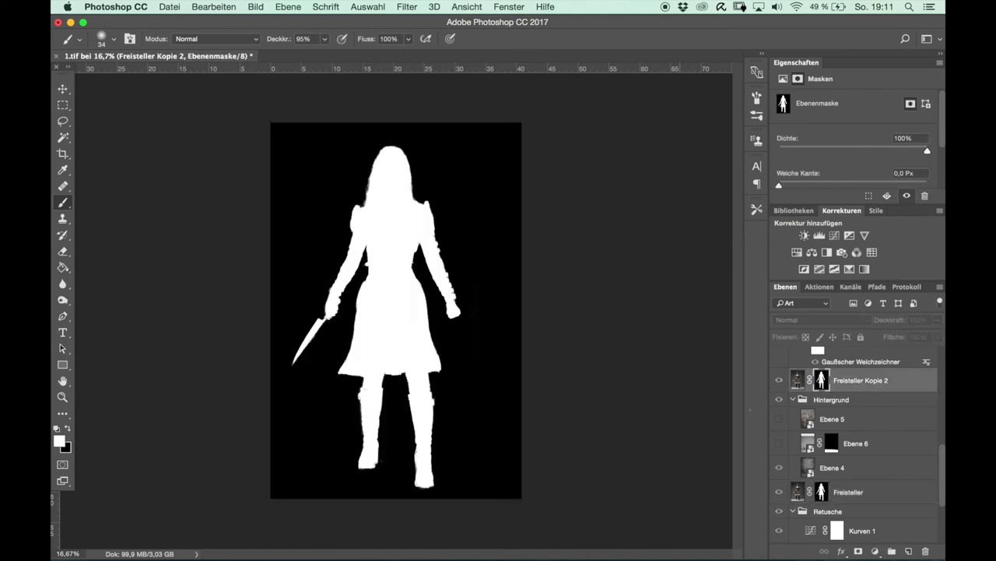
Copy the Freisteller mask onto Freisteller Kopie 2, replacing its mask and re-enabling it.
alt+click(823, 492)
drag(823, 494, 821, 380)
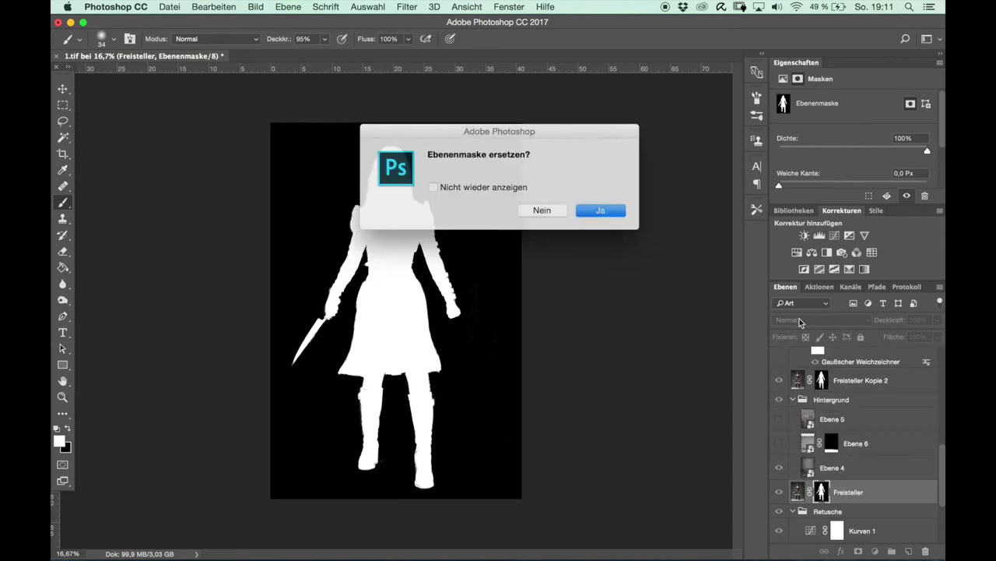
click(593, 211)
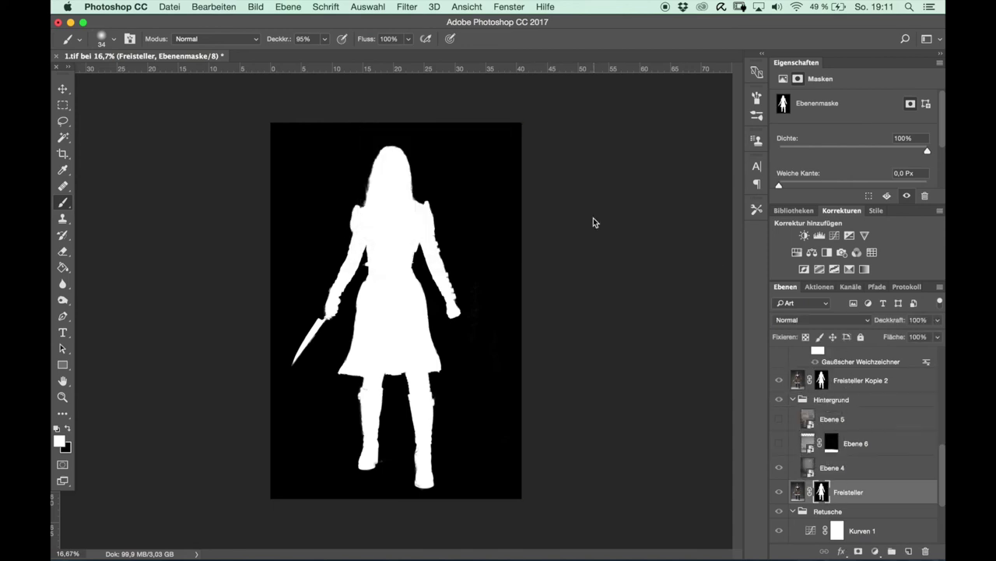
click(822, 381)
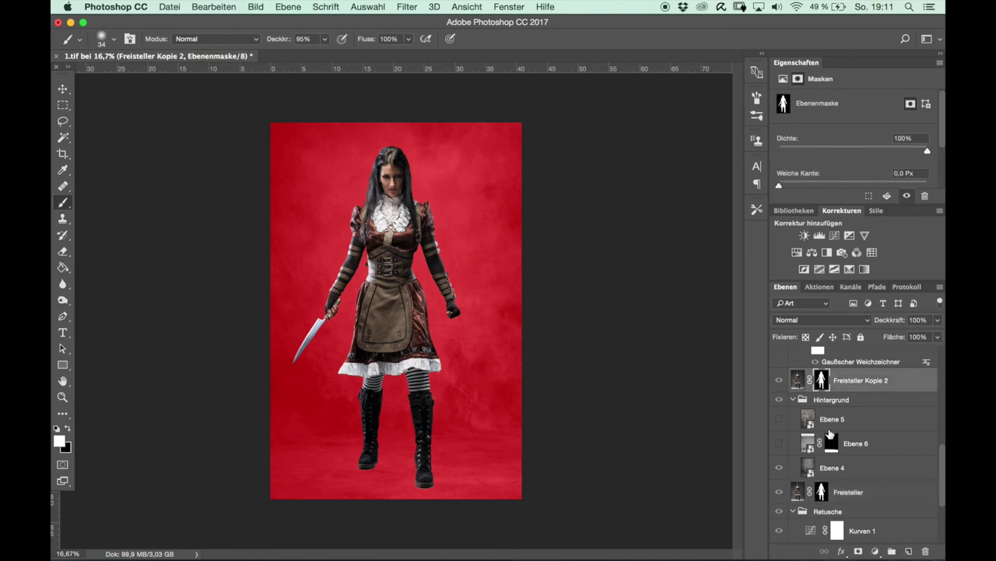
shift+click(822, 380)
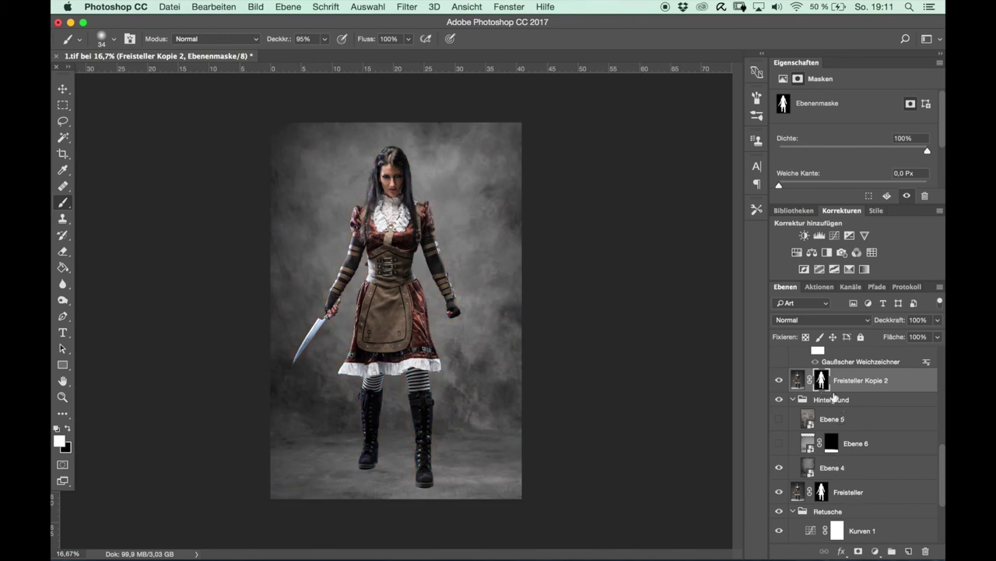
Hide and show Ebene 4 to compare the backdrop, then bring up its blend modes.
click(843, 471)
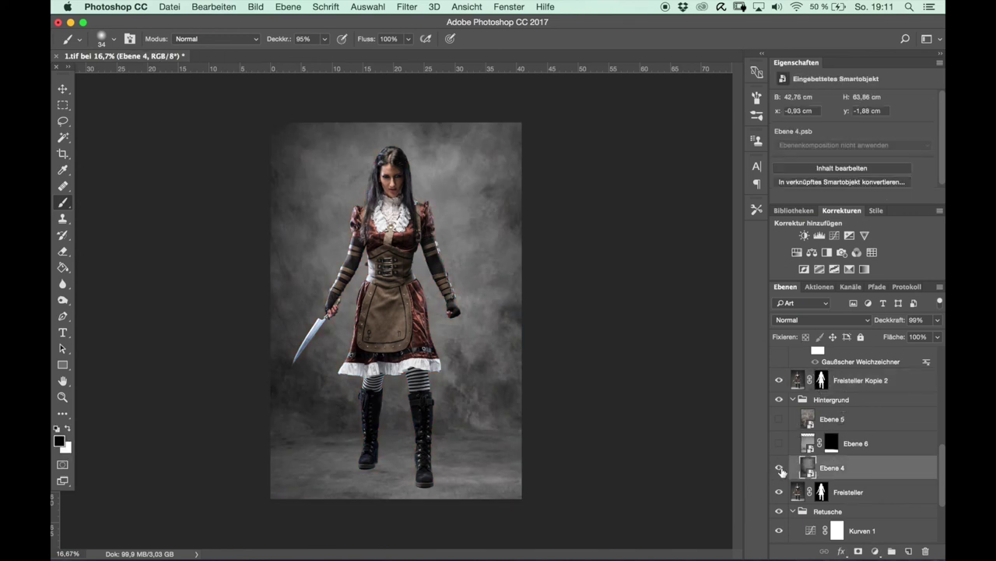
click(779, 468)
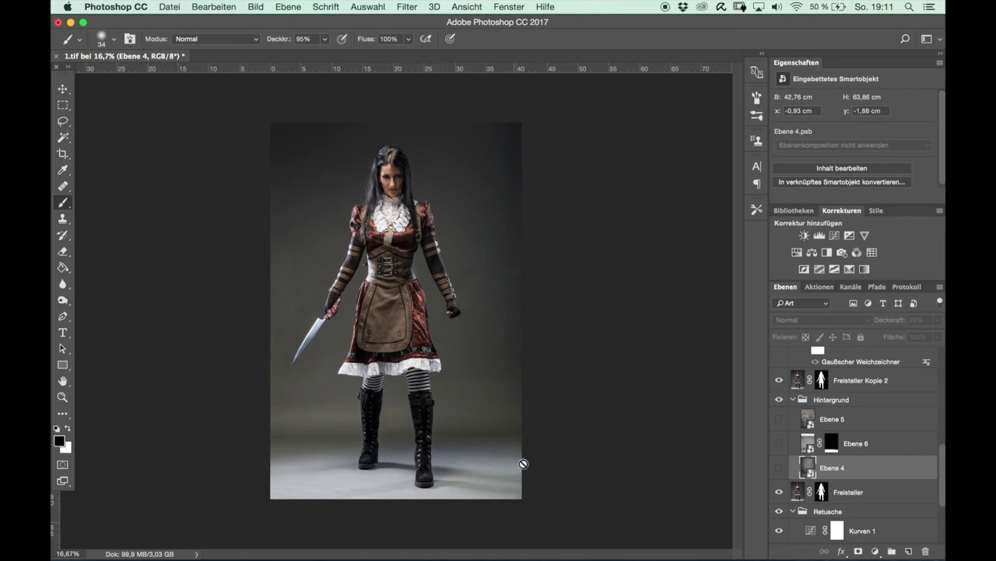
click(779, 467)
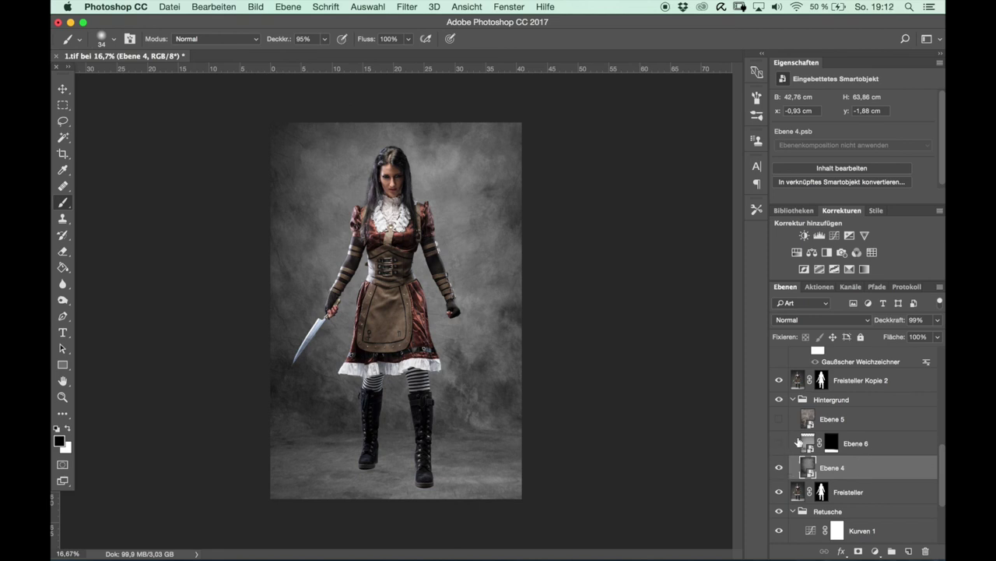
click(860, 323)
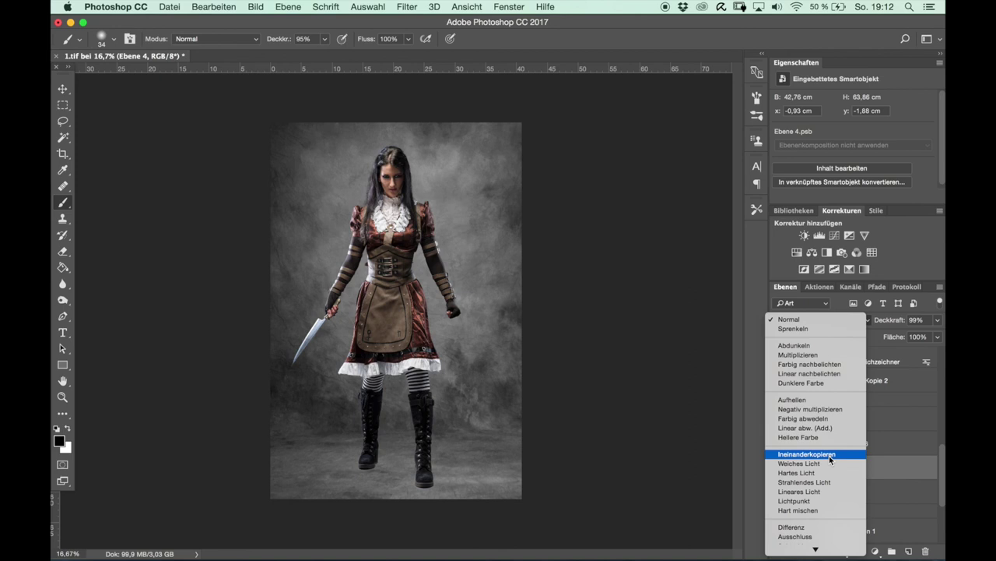
Set Ebene 4 to Ineinanderkopieren and toggle its visibility to compare the backdrop.
click(829, 456)
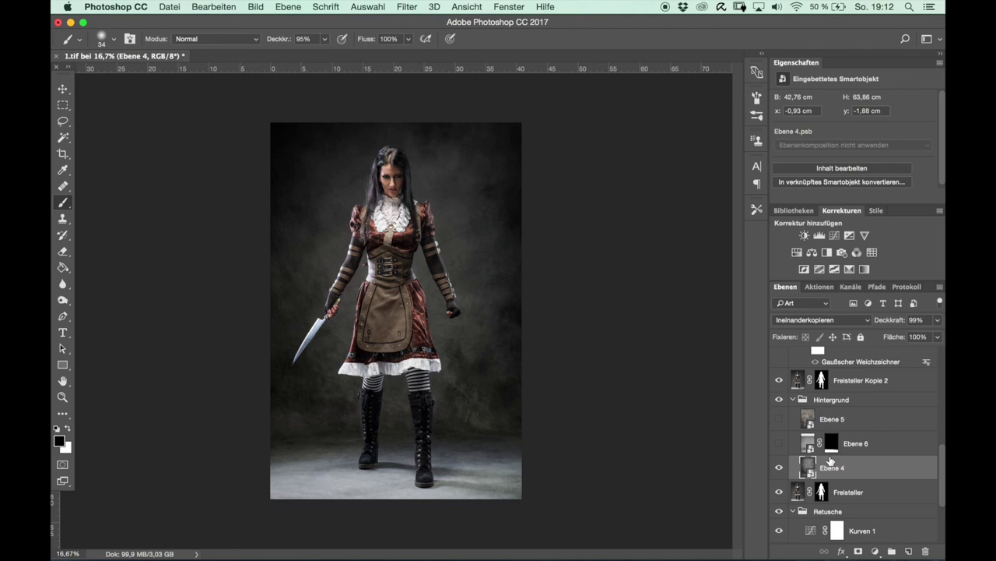
alt+click(778, 492)
alt+click(778, 492)
click(779, 467)
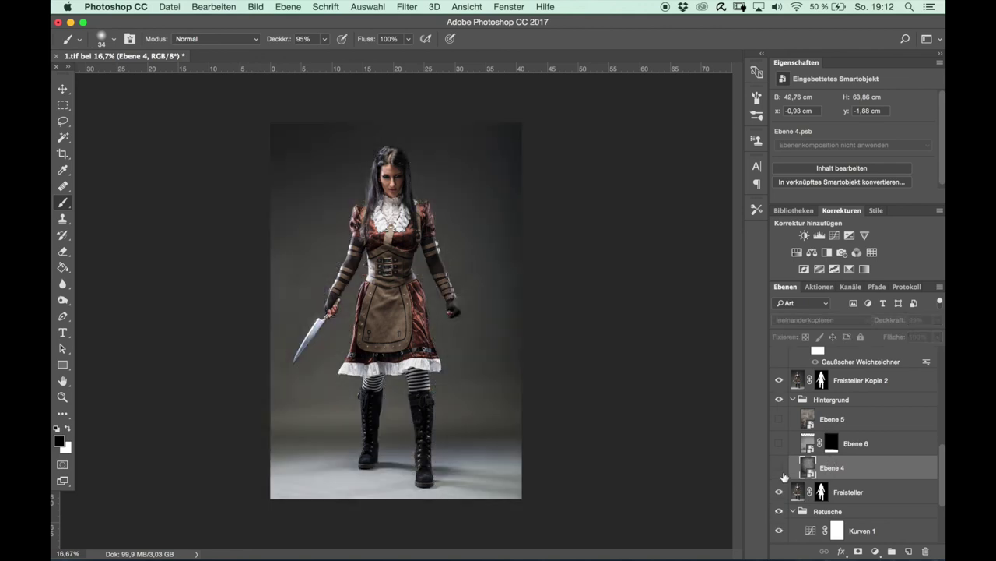
click(779, 467)
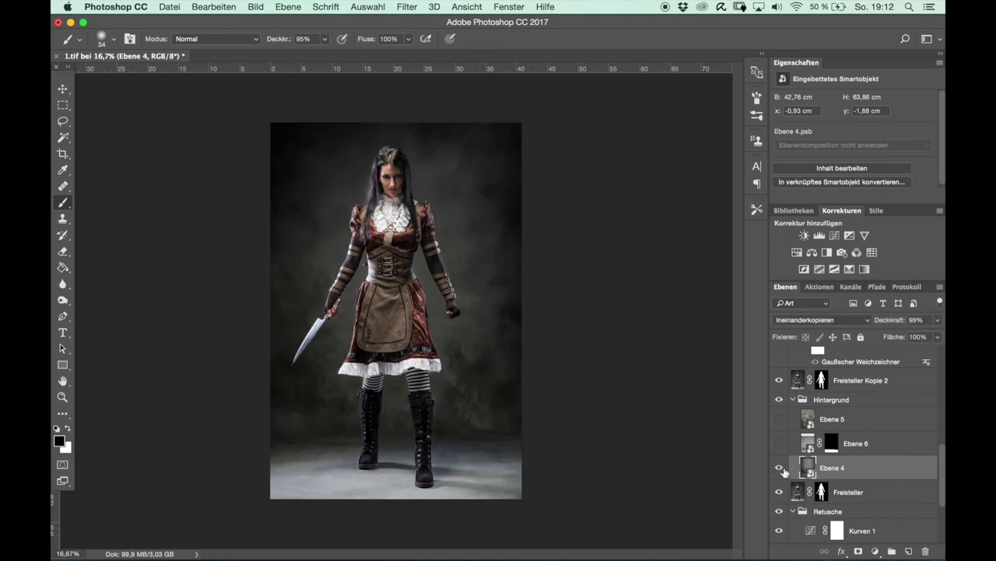
Test Normal and Weiches Licht on Ebene 4, keep Ineinanderkopieren, and add a Levels layer.
click(855, 321)
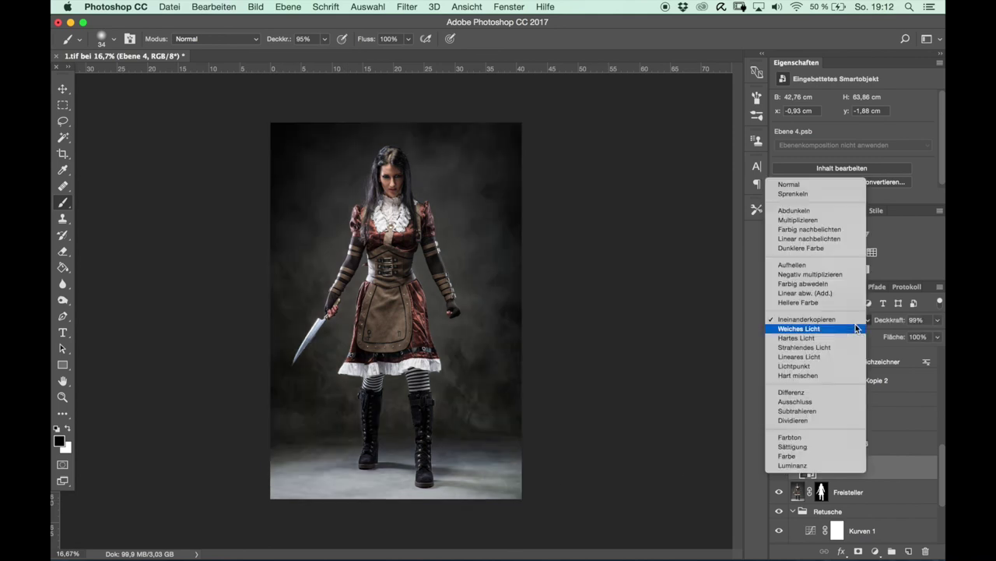
click(829, 185)
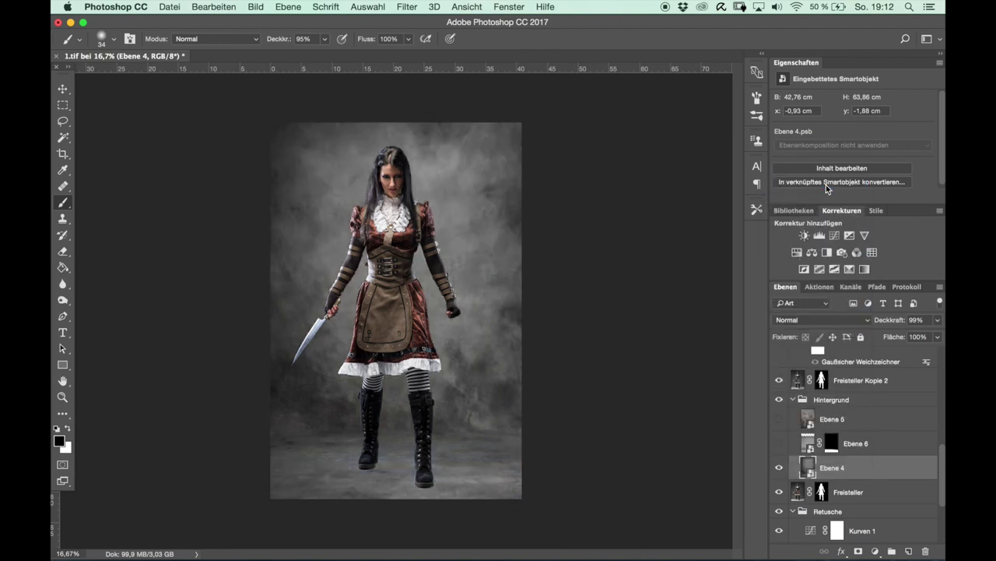
click(847, 318)
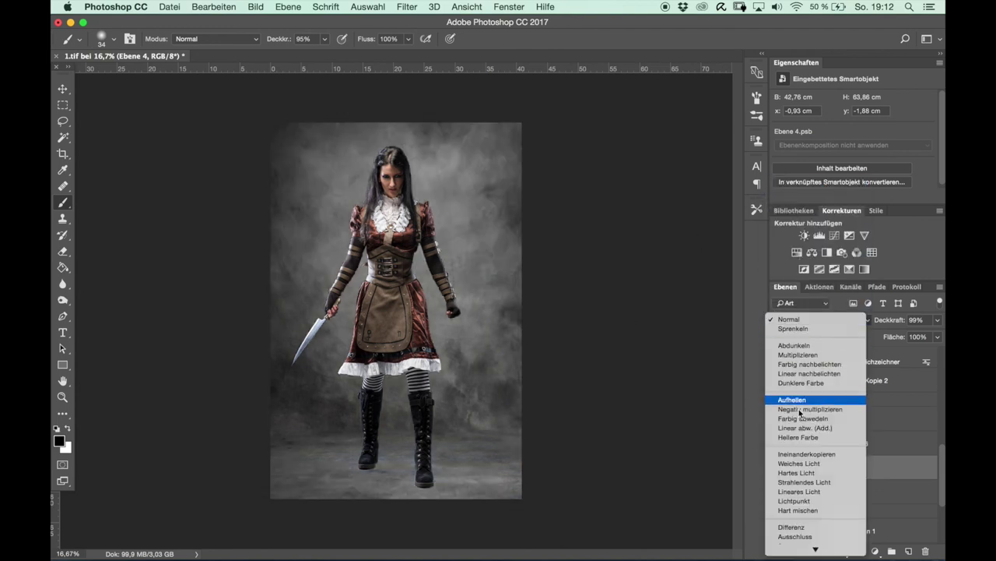
click(803, 455)
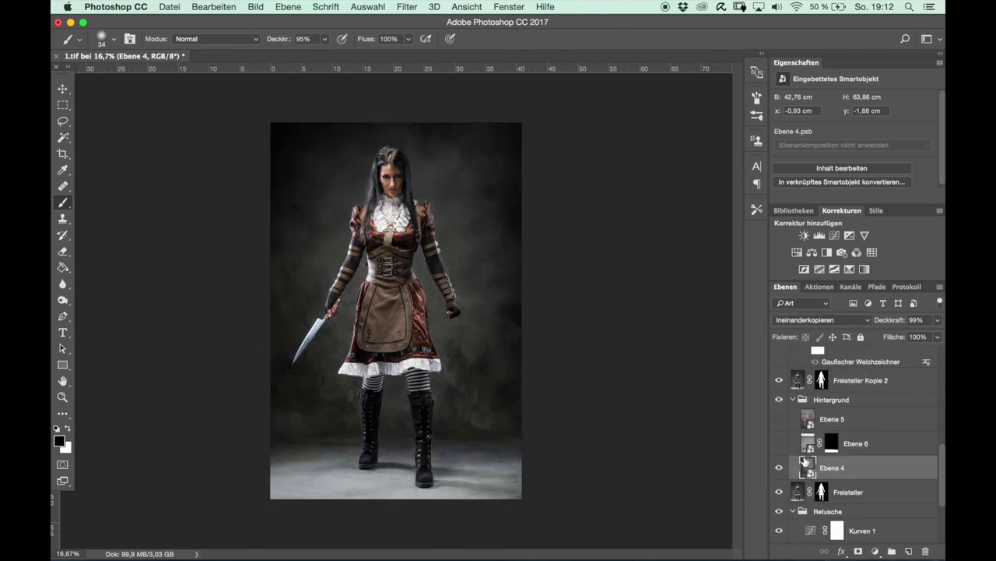
click(868, 320)
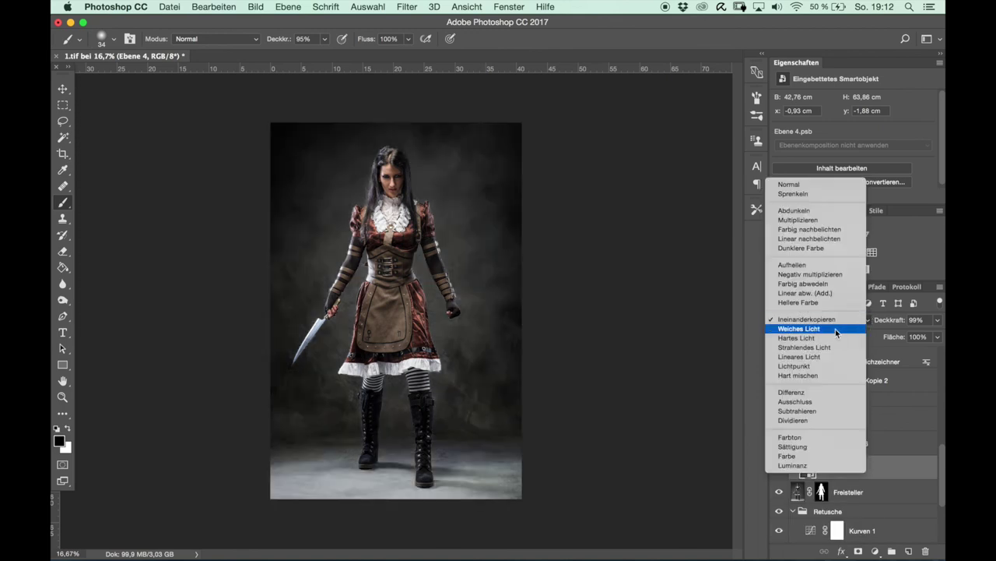
click(836, 330)
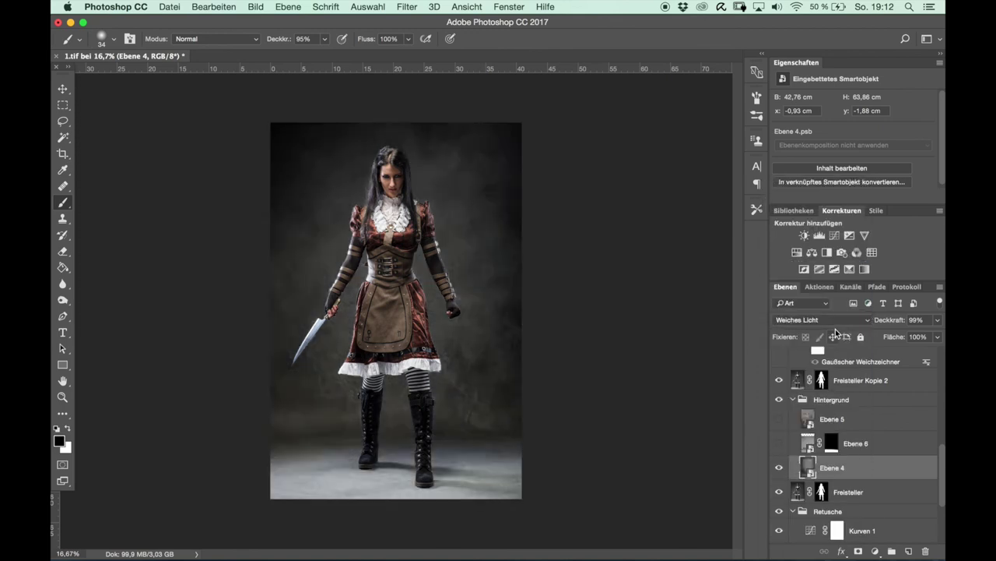
click(838, 320)
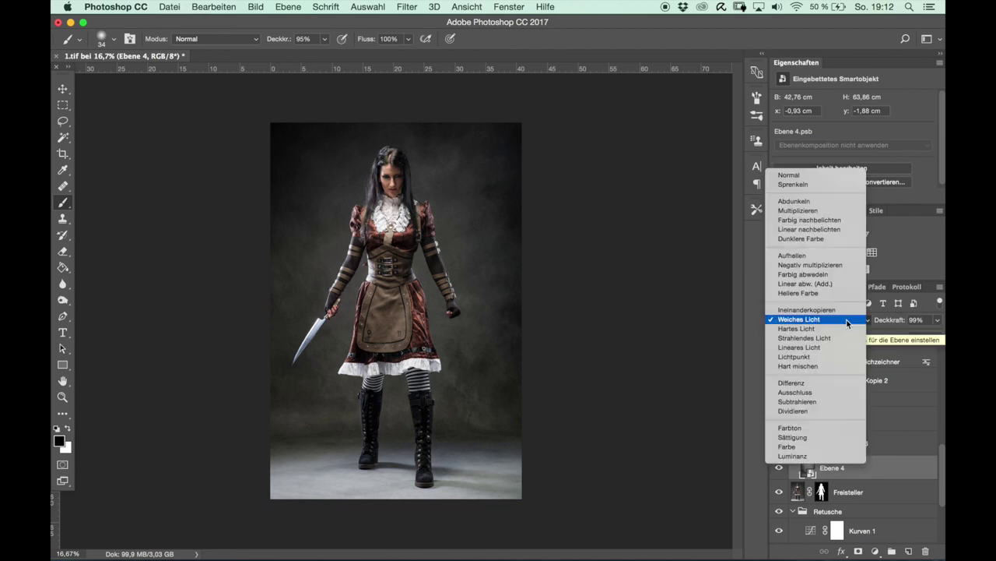
click(825, 306)
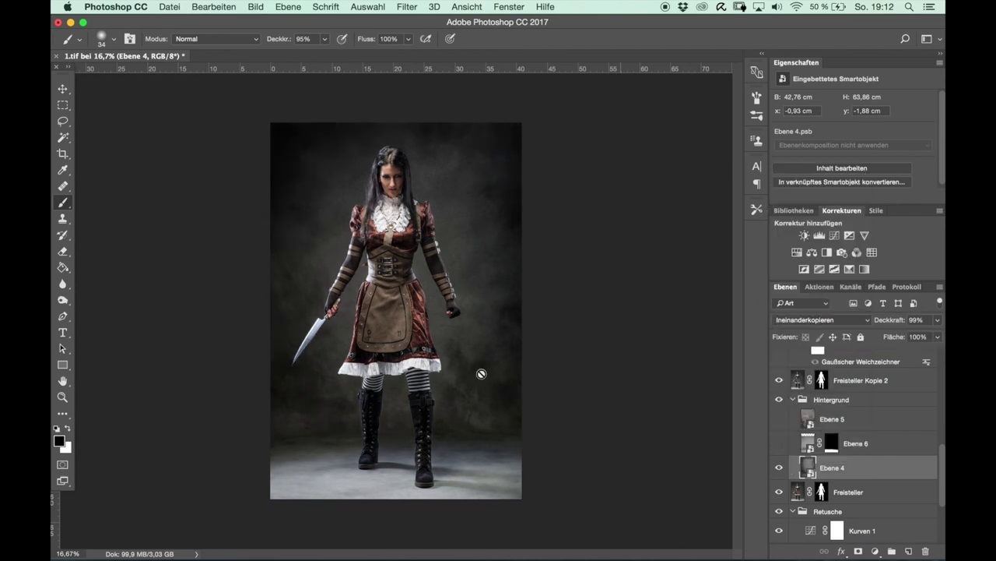
click(820, 235)
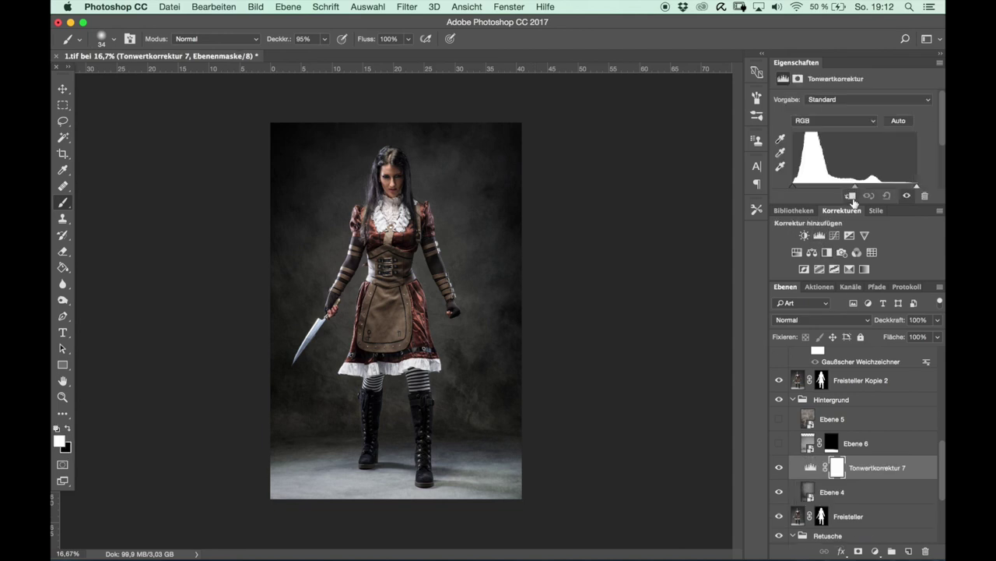
Clip Tonwertkorrektur 7 to Ebene 4 and pull the white input slider left to brighten highlights.
click(852, 195)
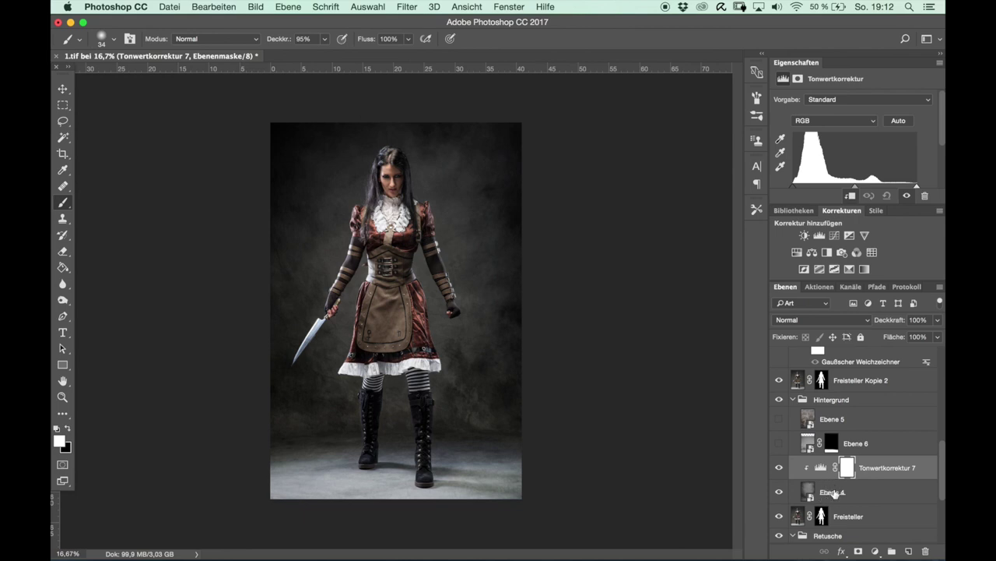
drag(917, 186, 884, 197)
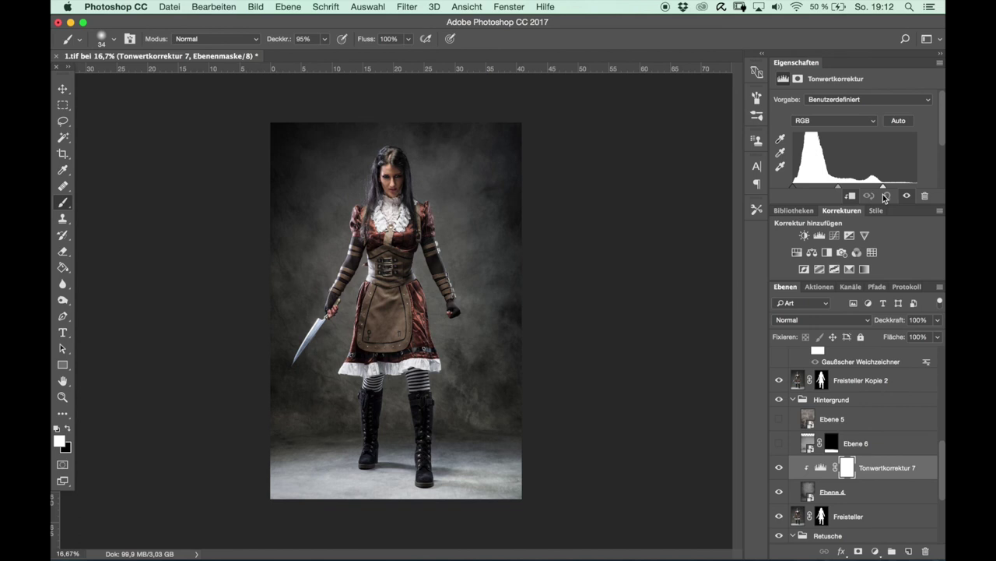
click(903, 447)
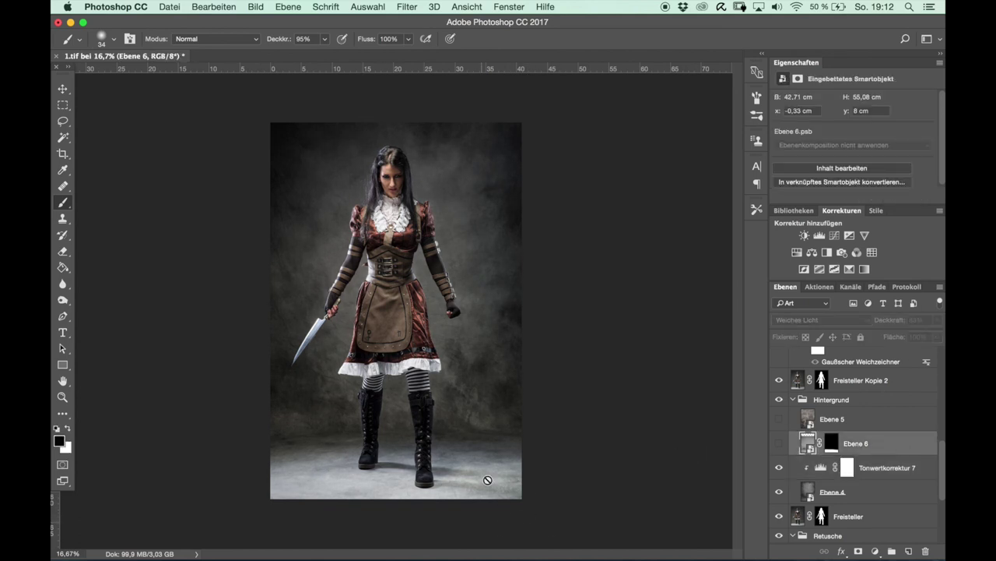
Make Ebene 6 visible, test Normal and Weiches Licht, and settle on Ineinanderkopieren.
click(779, 443)
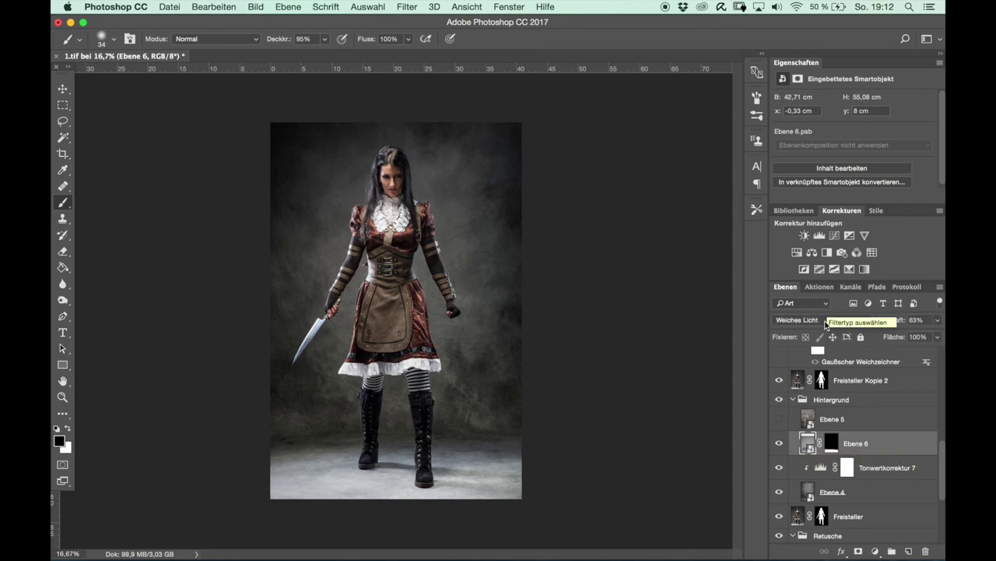
click(825, 321)
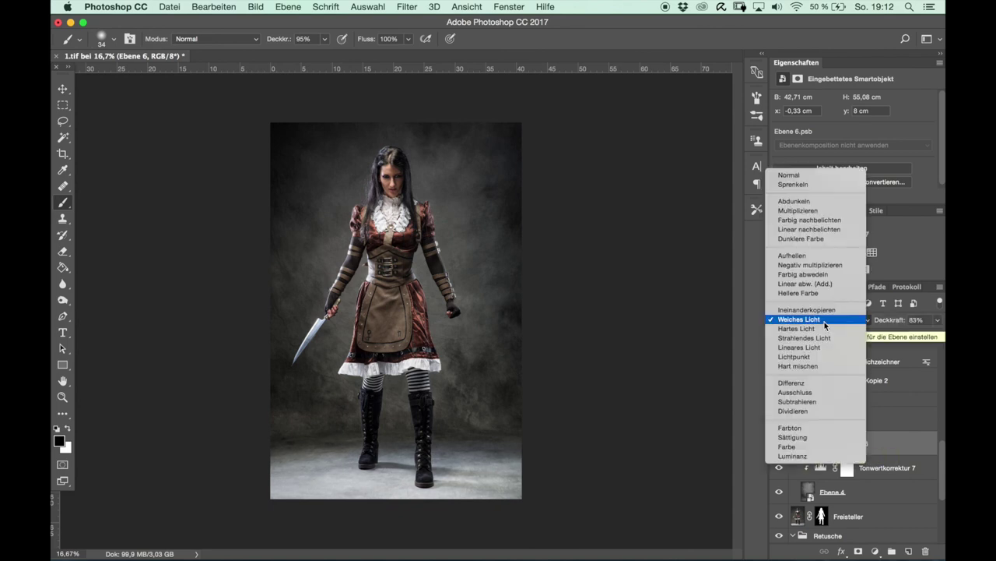
click(826, 174)
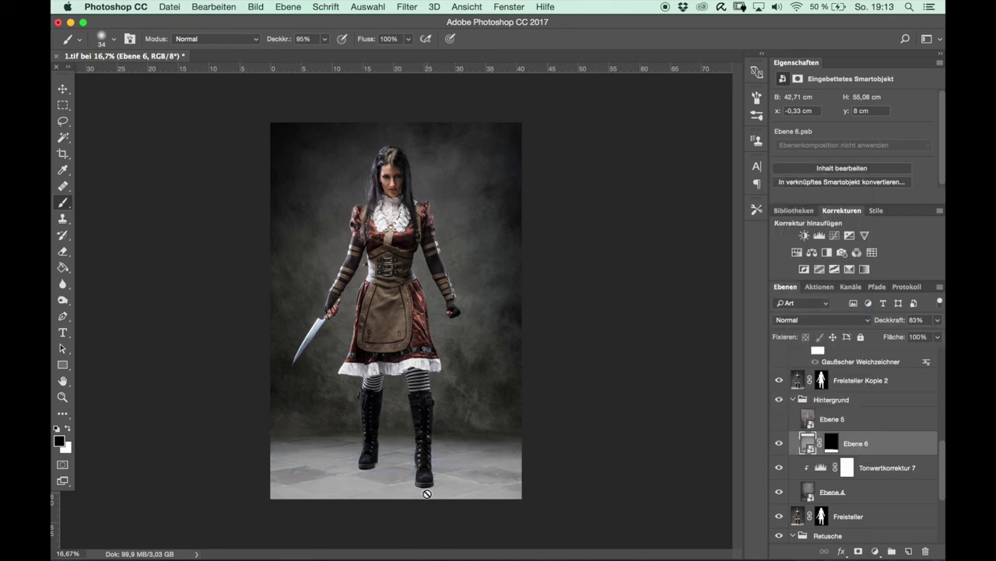
click(825, 320)
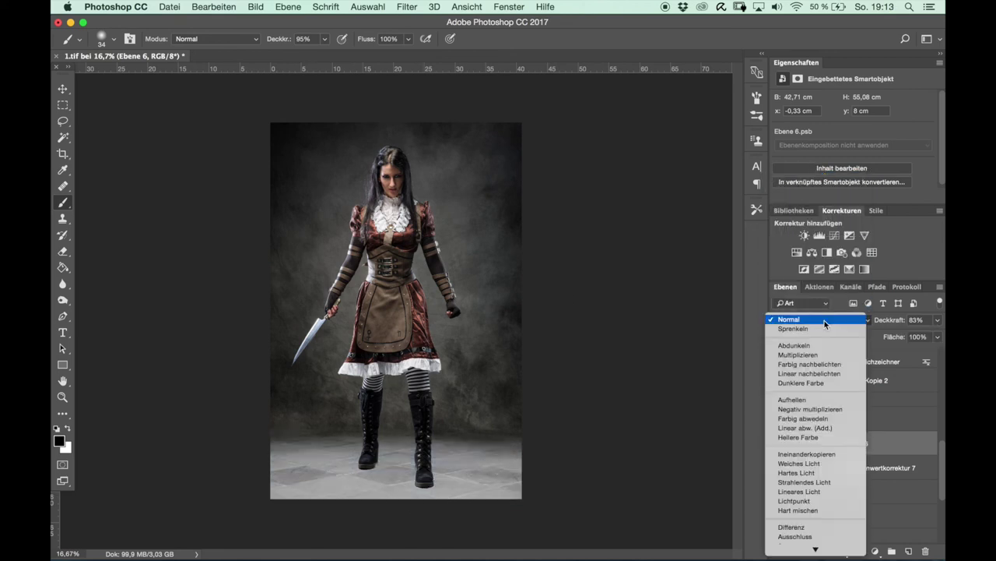
click(792, 469)
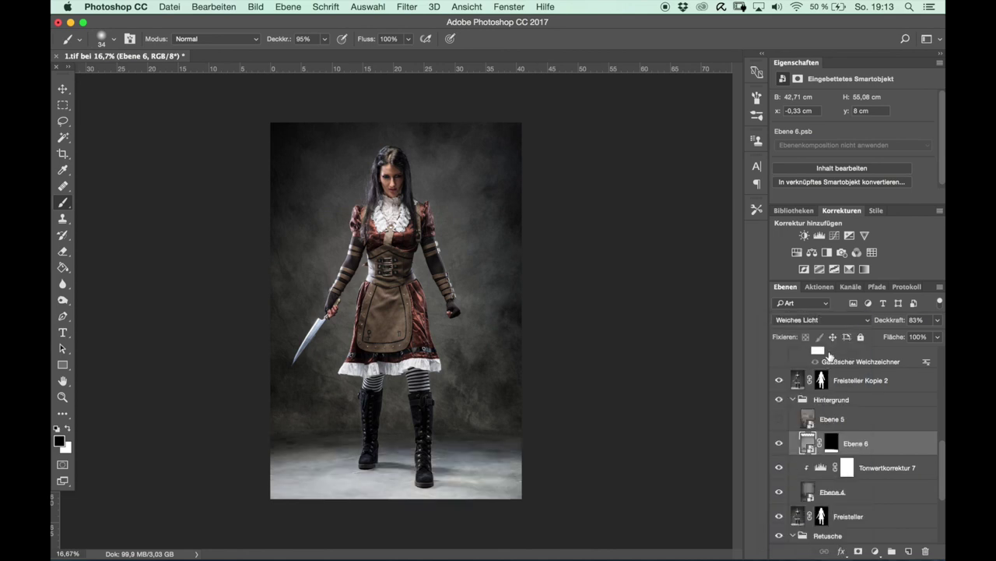
click(850, 320)
click(825, 310)
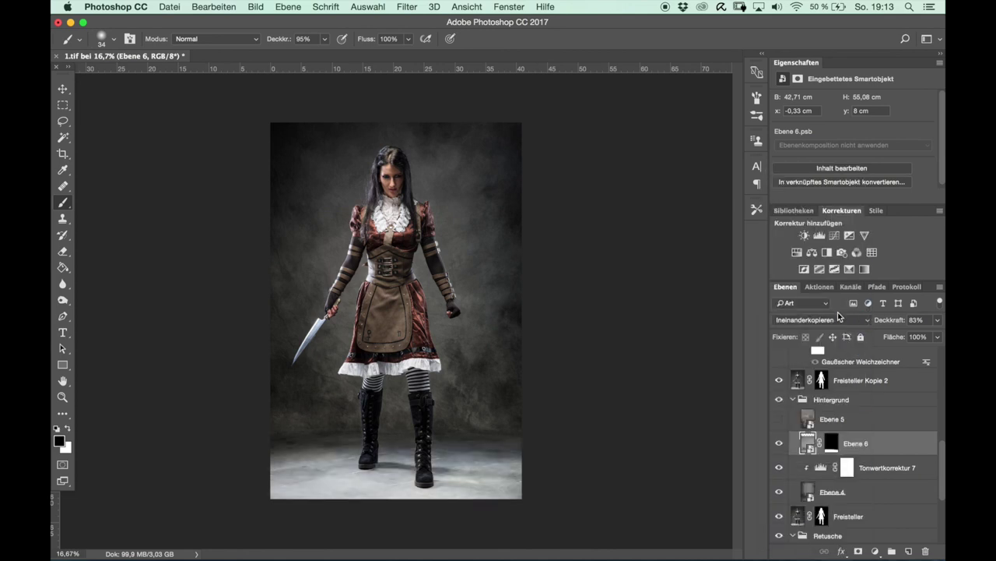